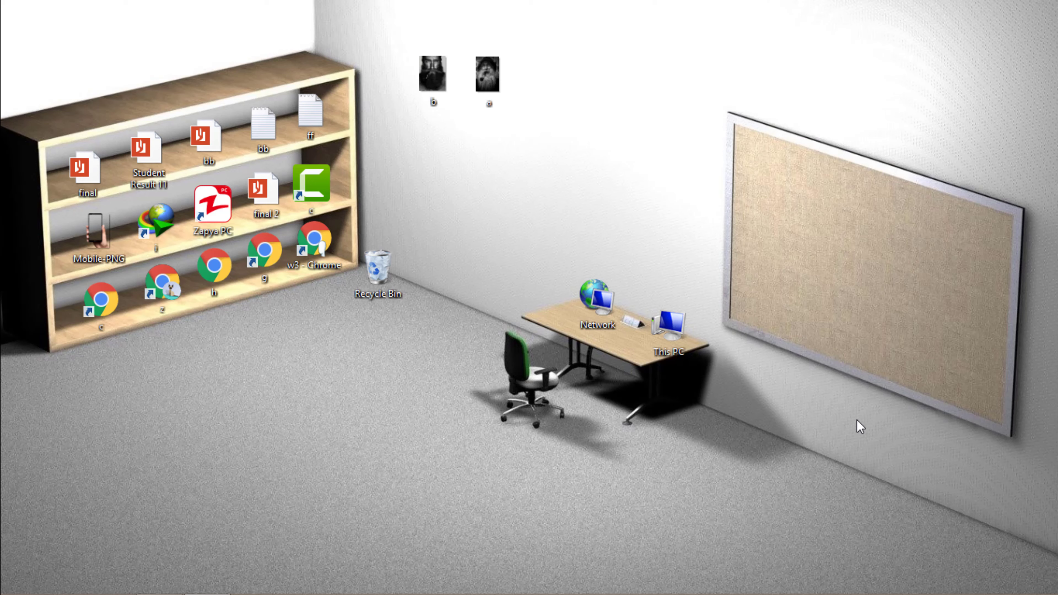
Launch Chrome and load google.com from the New Tab page's Google shortcut.
{"action": "left_click", "coordinate": [156, 580]}
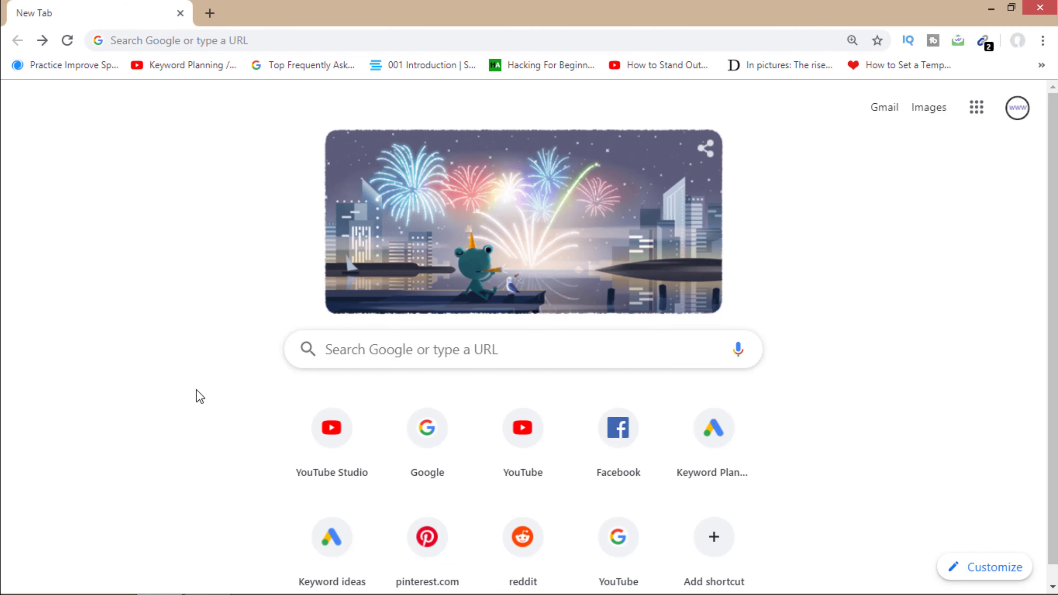
{"action": "left_click", "coordinate": [444, 456]}
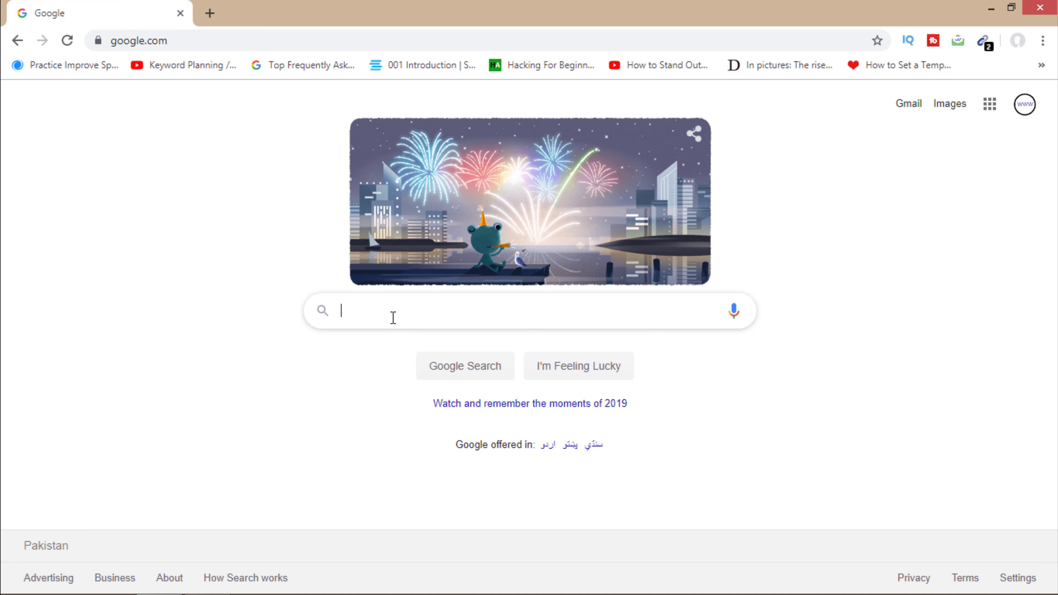
{"action": "type", "text": "Canada"}
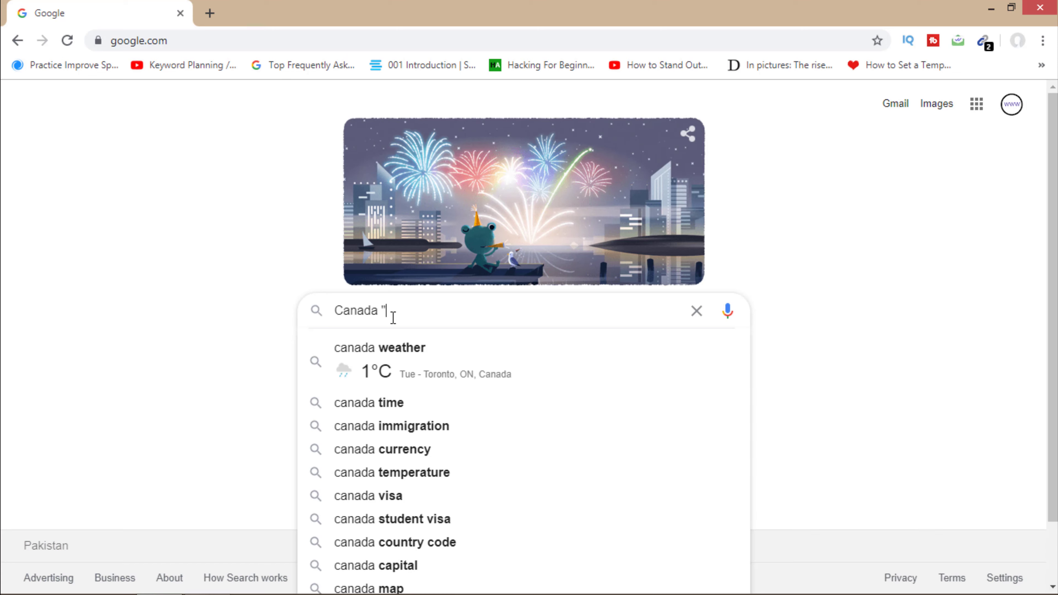
{"action": "type", "text": " \"@"}
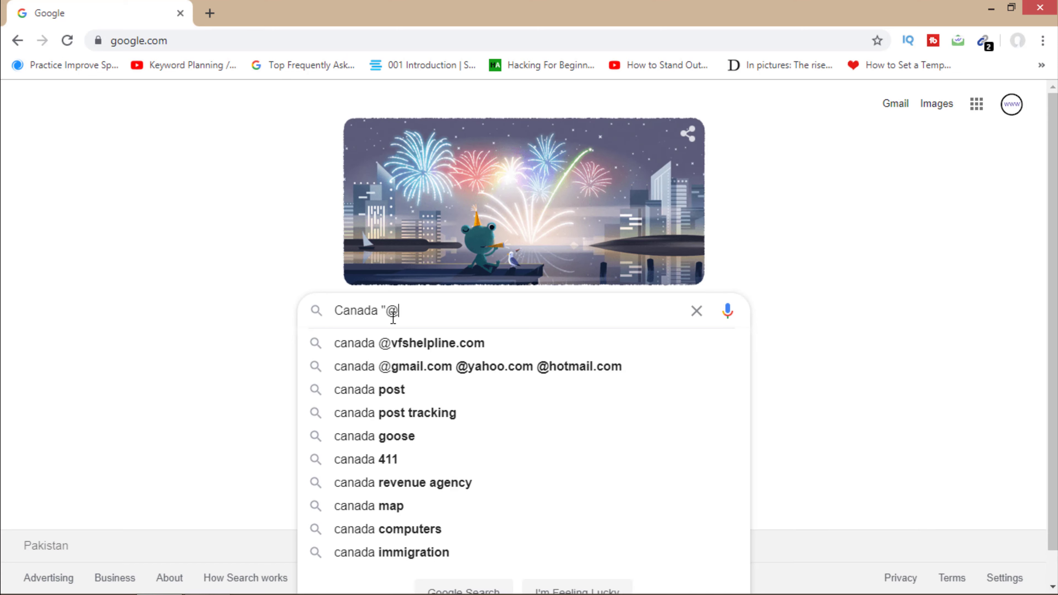
{"action": "type", "text": "gmail."}
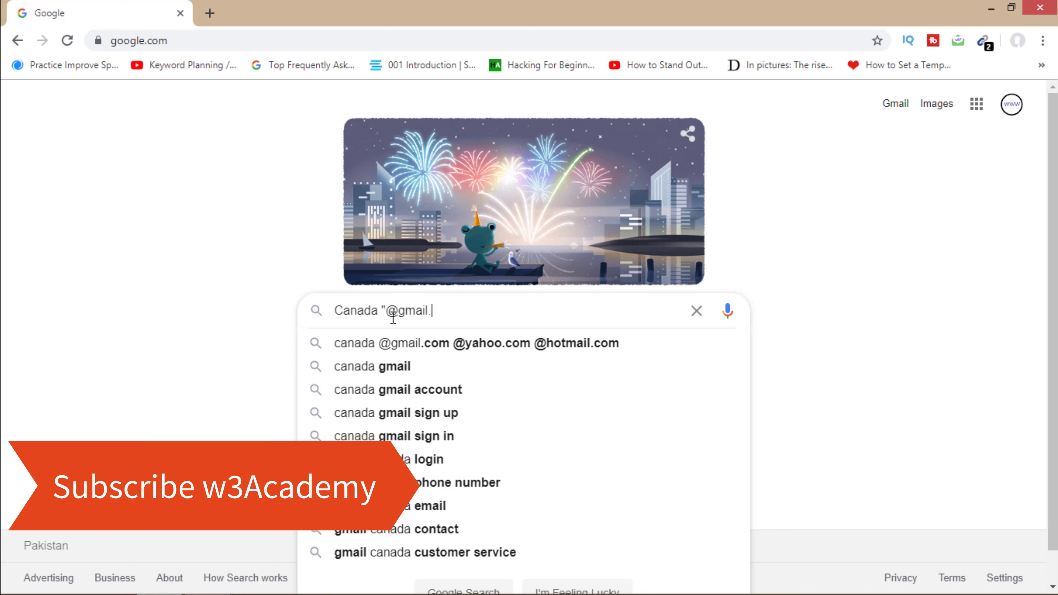
{"action": "type", "text": "com"}
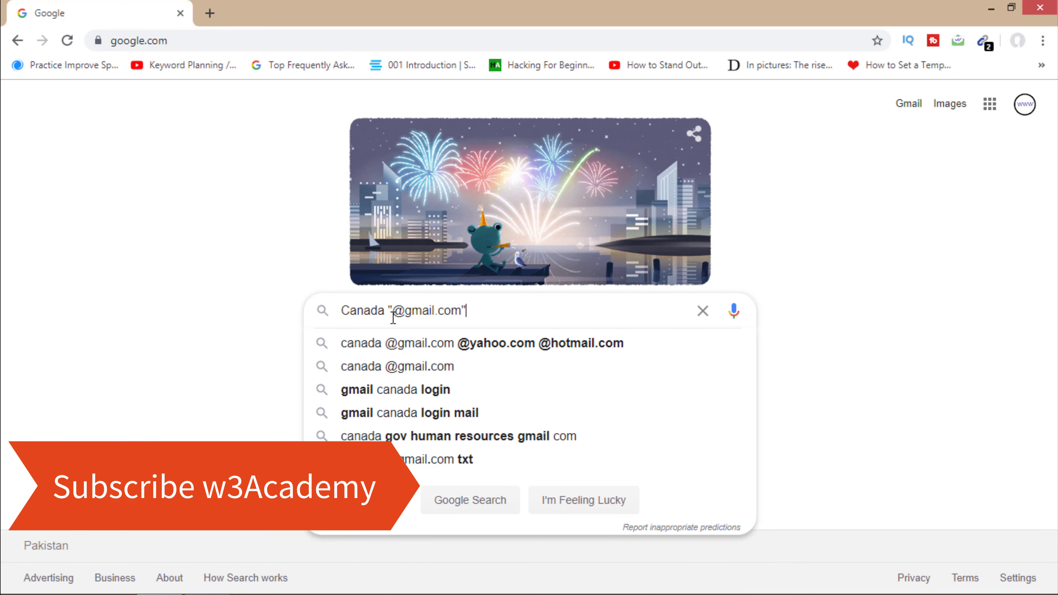
{"action": "type", "text": "\" \""}
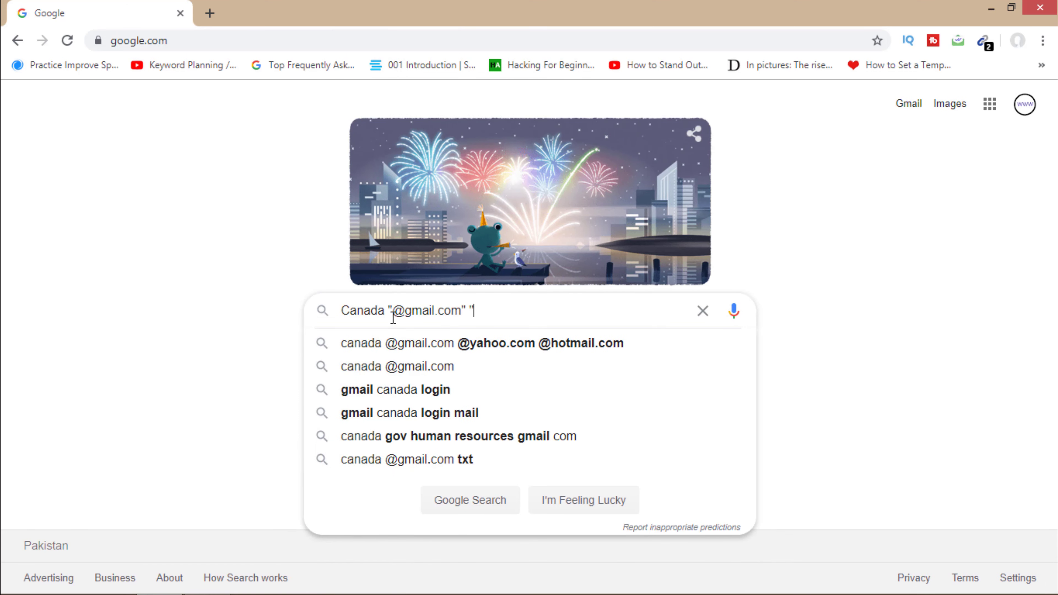
{"action": "type", "text": "@y"}
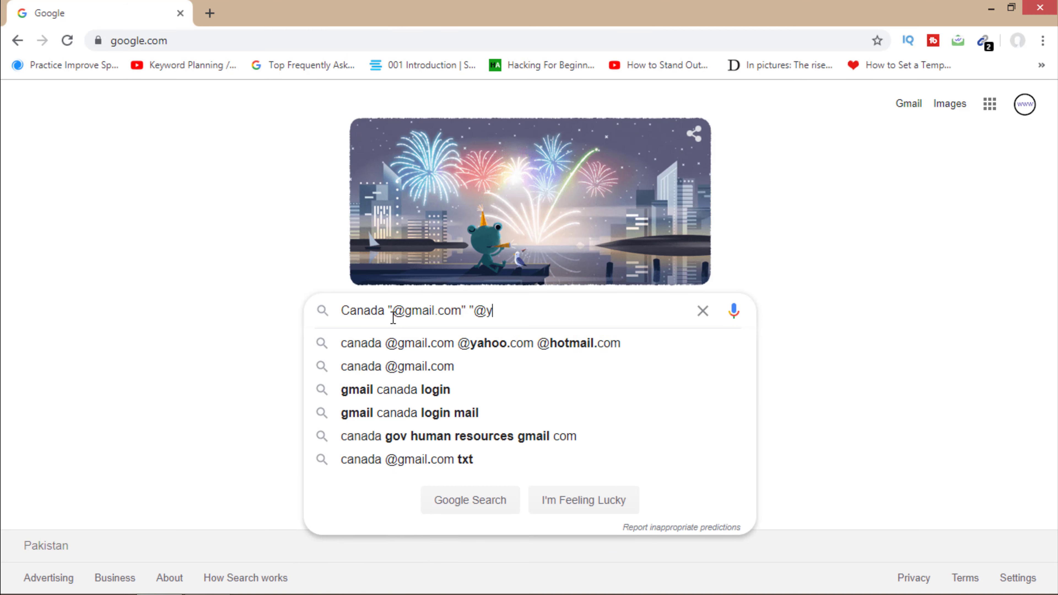
{"action": "type", "text": "ahoo.com"}
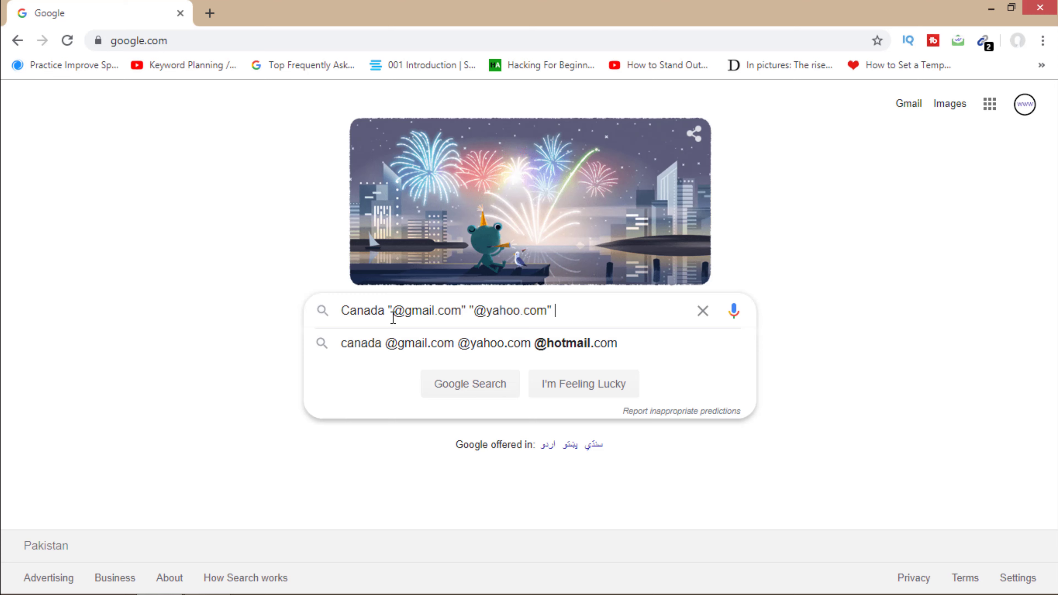
{"action": "type", "text": "\" \"@outloo"}
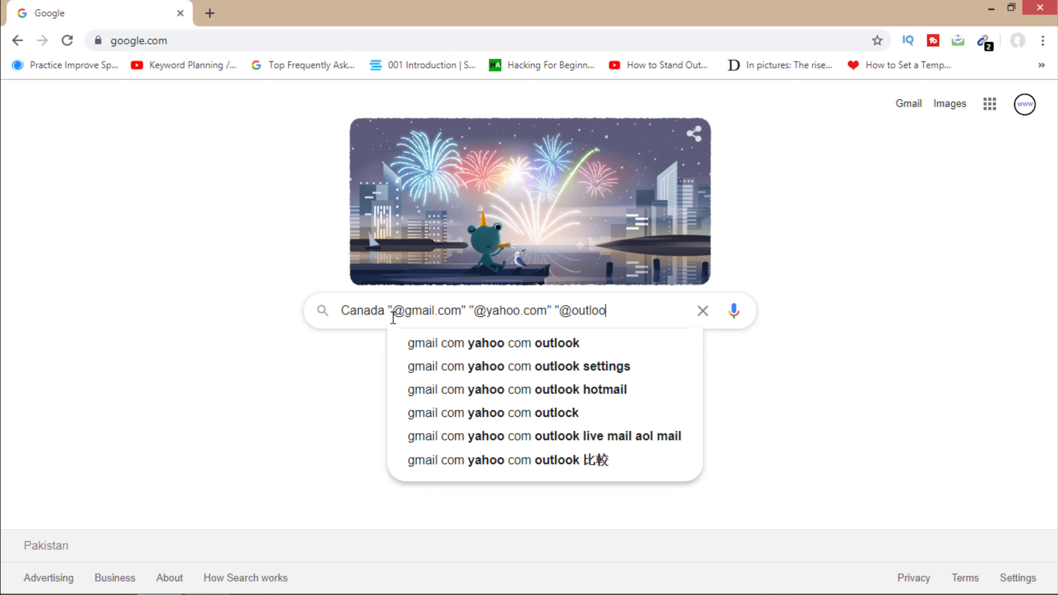
{"action": "type", "text": "k.com\""}
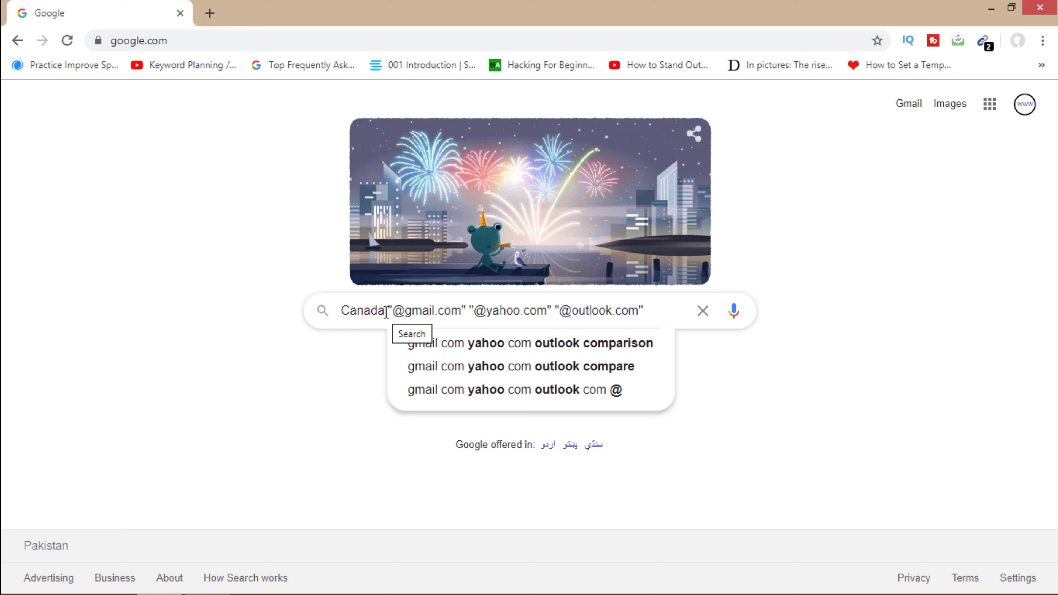
{"action": "left_click_drag", "start_coordinate": [386, 312], "coordinate": [349, 312]}
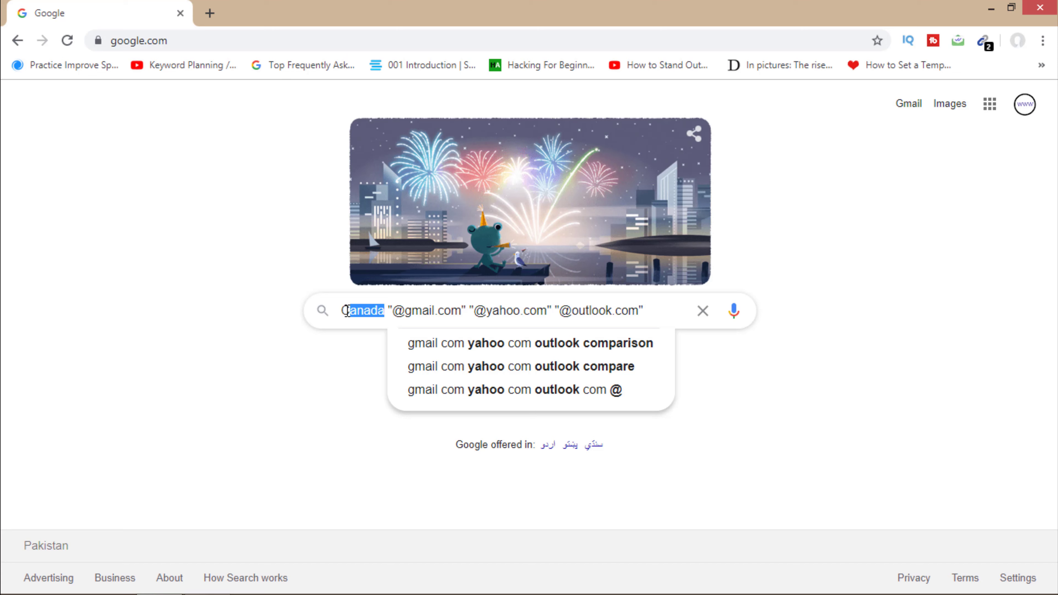
{"action": "left_click", "coordinate": [437, 311]}
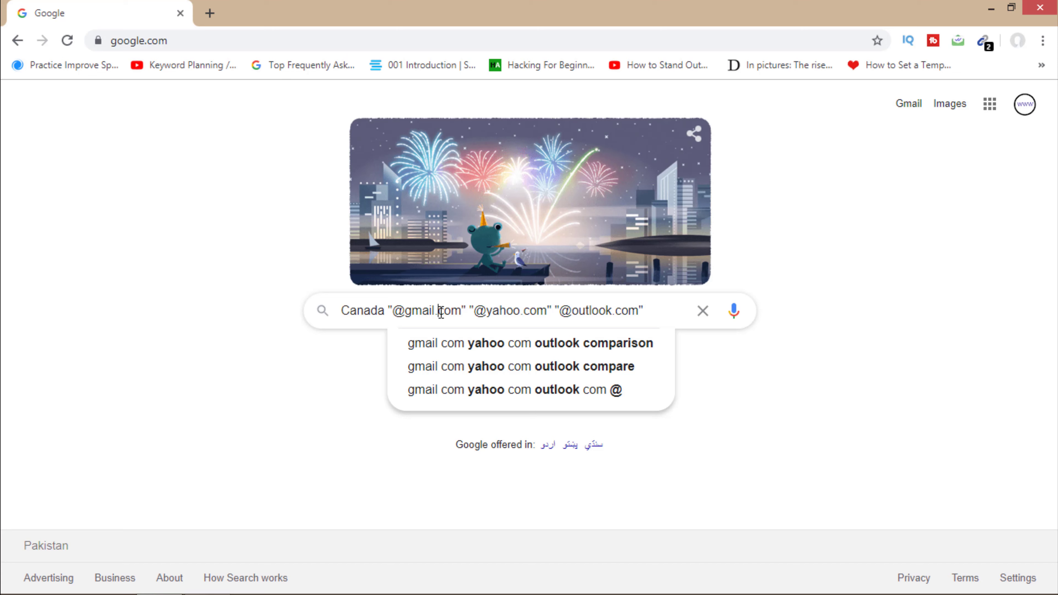
{"action": "left_click", "coordinate": [660, 308]}
{"action": "key", "text": "Return"}
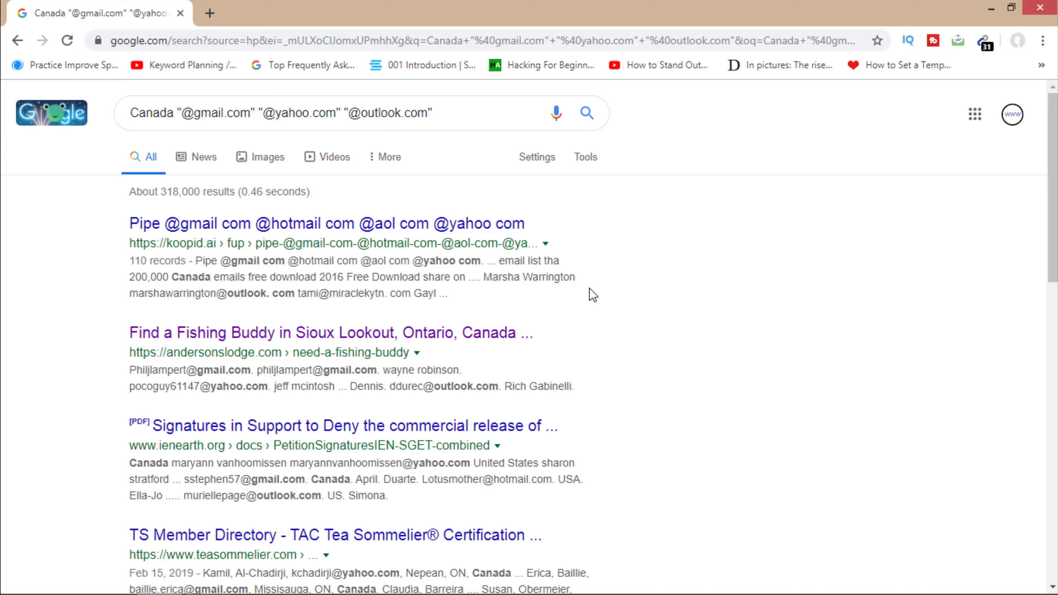
Open the Fishing Buddy and CTCC Directory results in new tabs.
{"action": "right_click", "coordinate": [316, 334]}
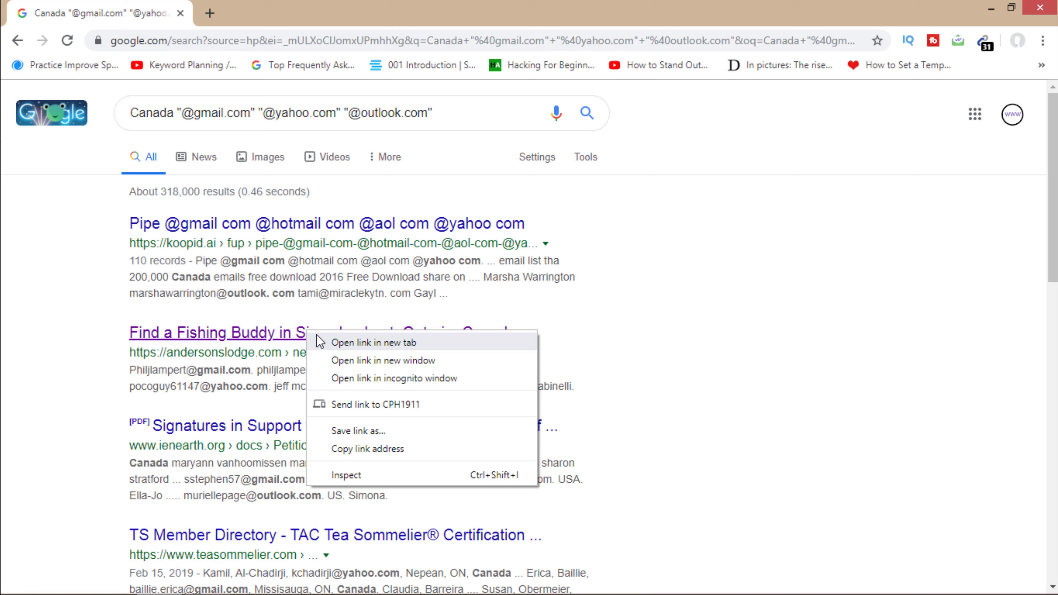
{"action": "left_click", "coordinate": [329, 342]}
{"action": "scroll", "coordinate": [354, 329], "scroll_direction": "down", "scroll_amount": 3}
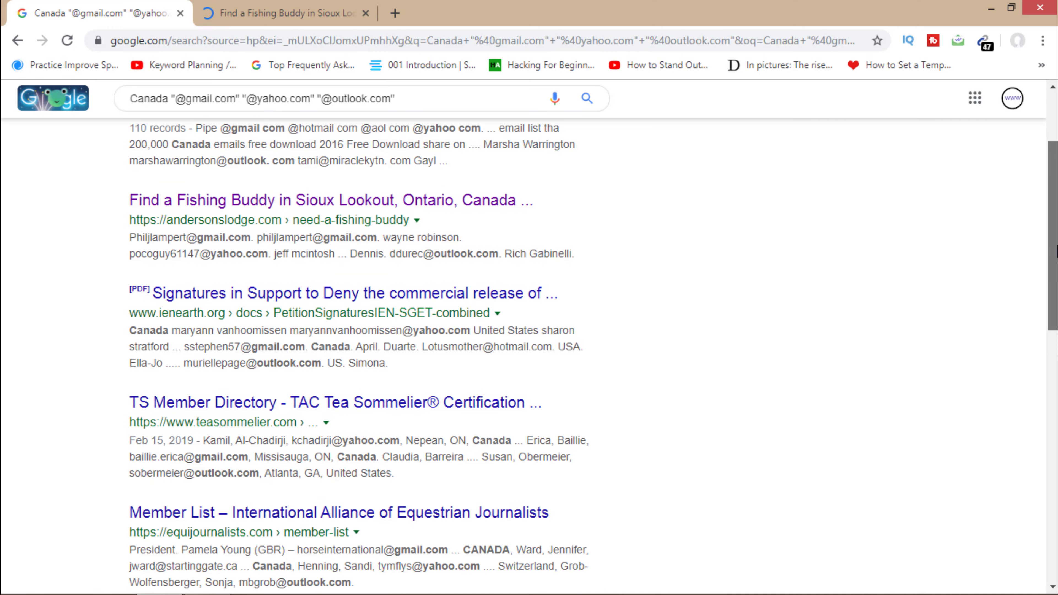
{"action": "scroll", "coordinate": [353, 329], "scroll_direction": "down", "scroll_amount": 5}
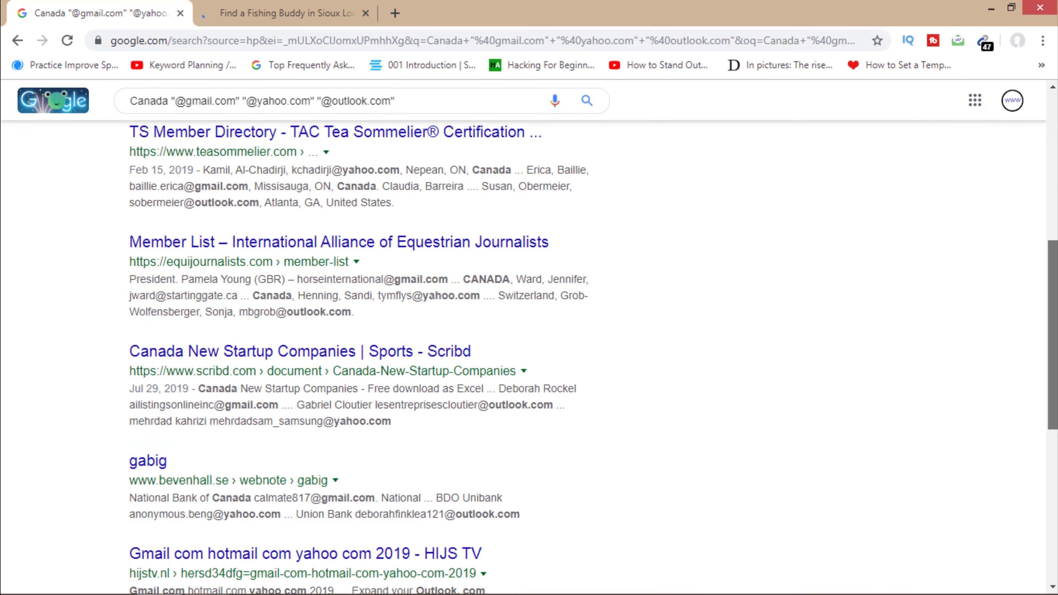
{"action": "scroll", "coordinate": [354, 330], "scroll_direction": "down", "scroll_amount": 6}
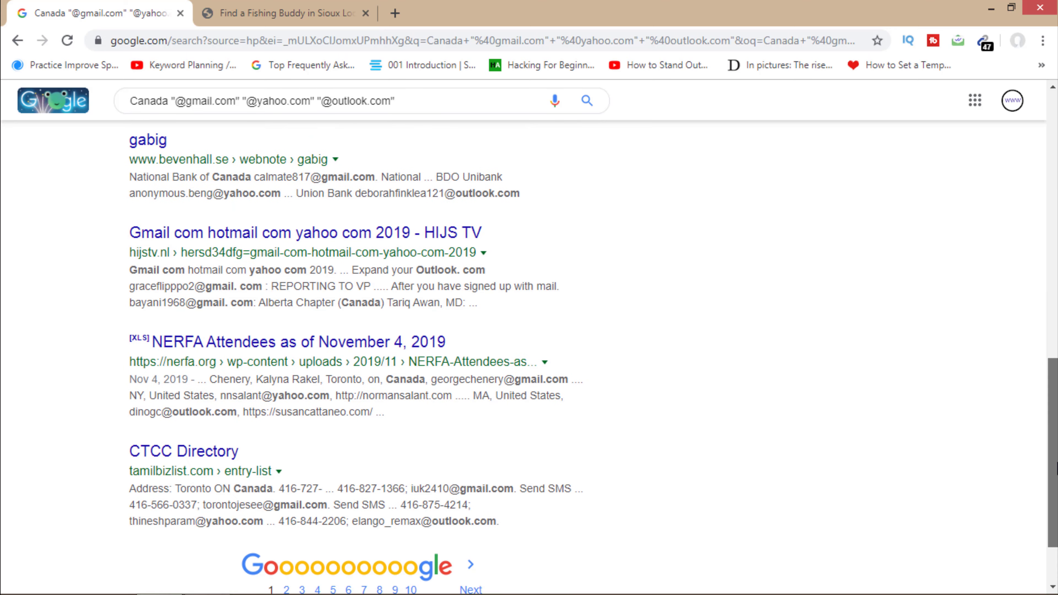
{"action": "left_click_drag", "start_coordinate": [1056, 471], "coordinate": [1053, 418]}
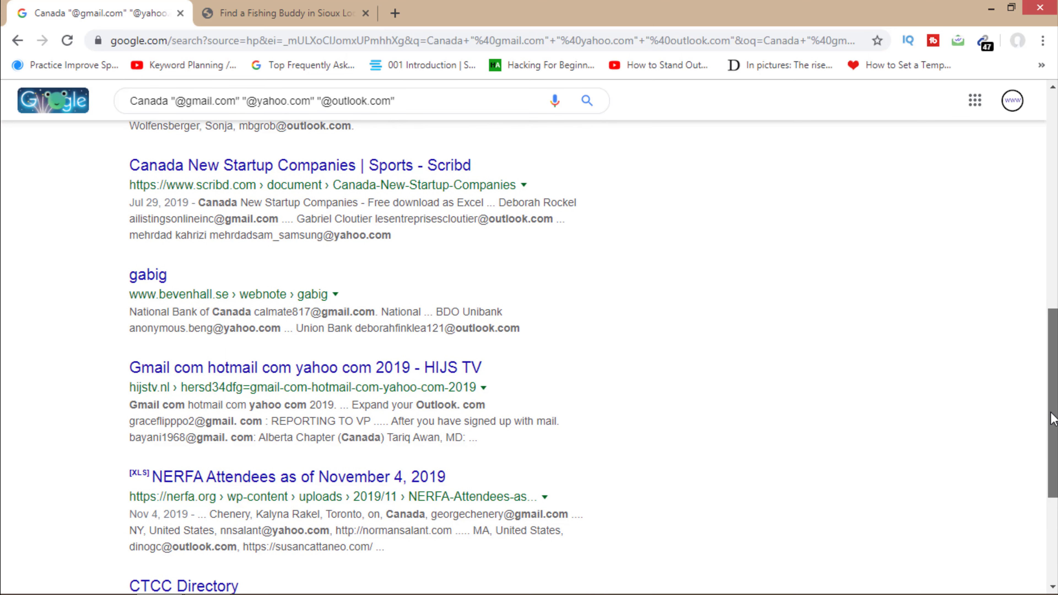
{"action": "scroll", "coordinate": [1052, 429], "scroll_direction": "down", "scroll_amount": 4}
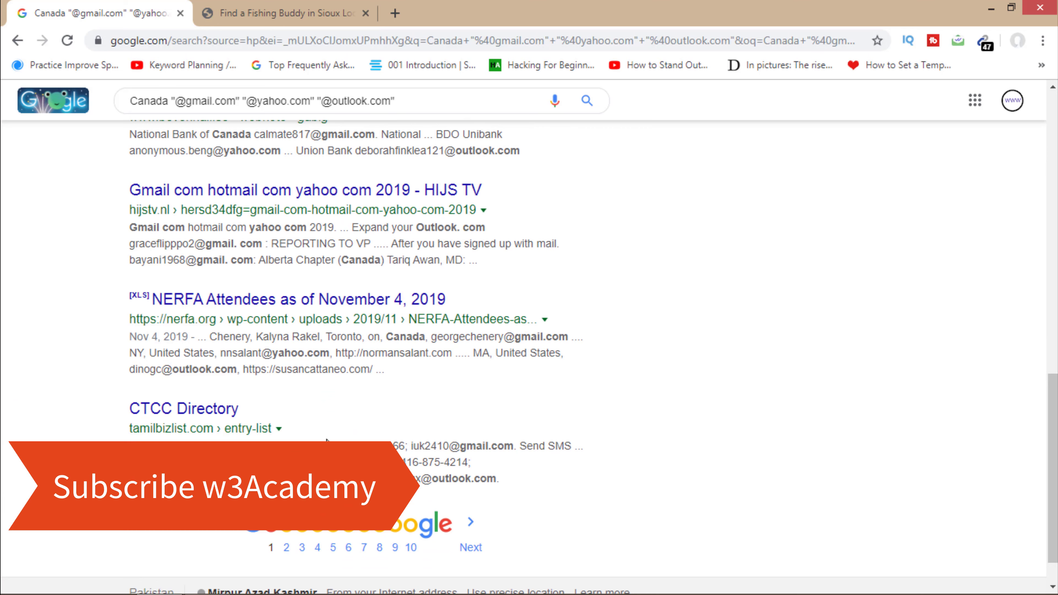
{"action": "right_click", "coordinate": [213, 411]}
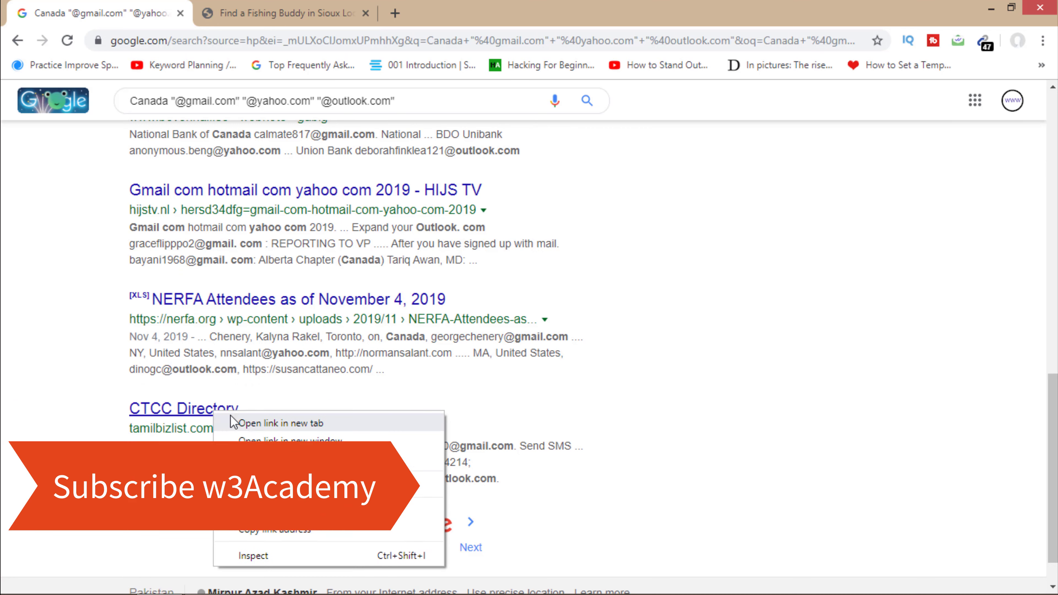
{"action": "left_click", "coordinate": [242, 424]}
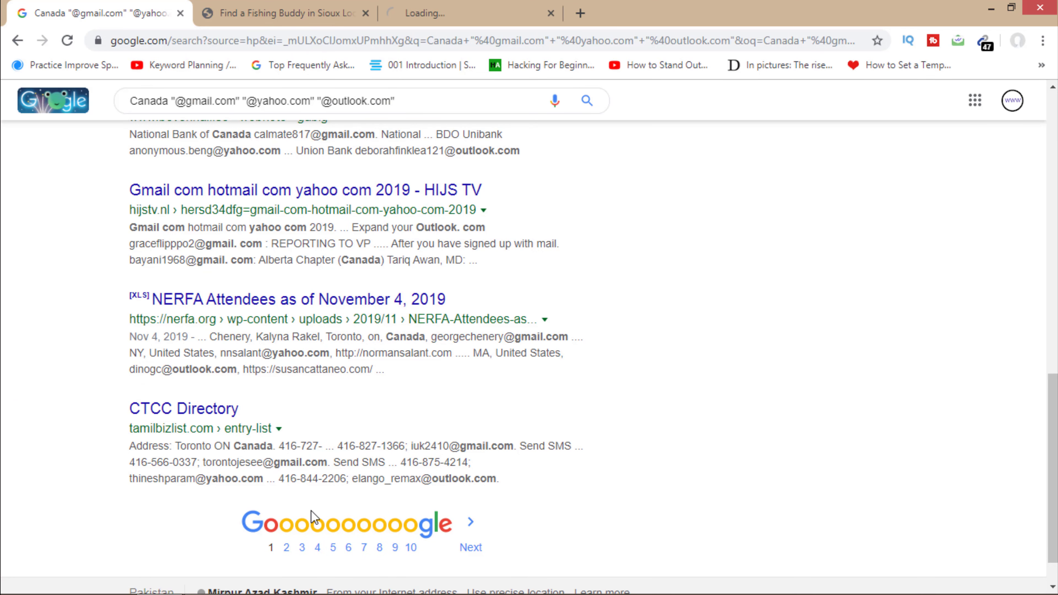
On results page two, open Affiliate Listings in a new tab, then view the Fishing Buddy page.
{"action": "left_click", "coordinate": [287, 548]}
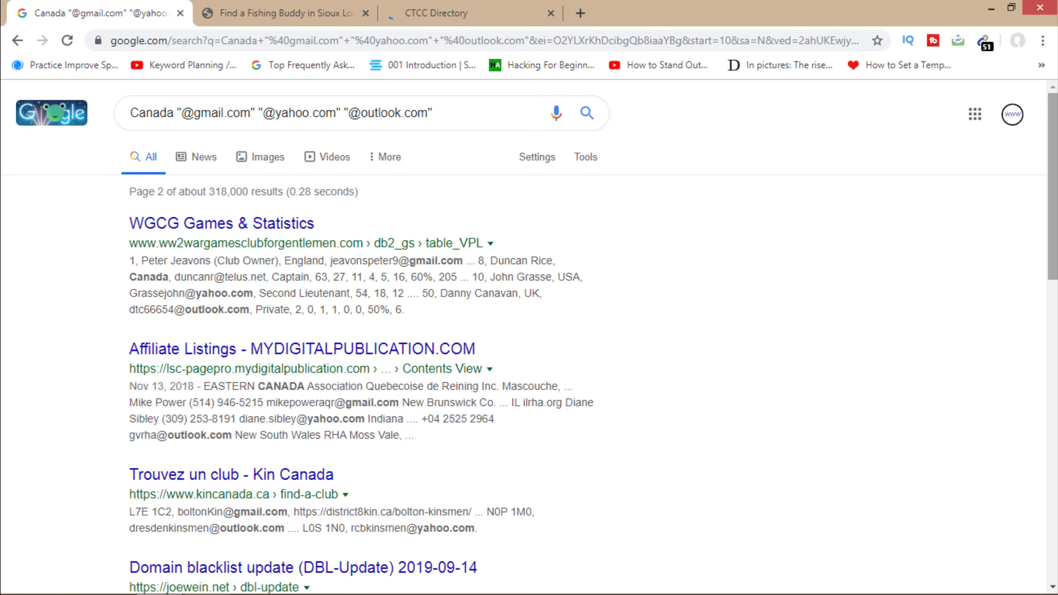
{"action": "scroll", "coordinate": [1053, 188], "scroll_direction": "down", "scroll_amount": 3}
{"action": "scroll", "coordinate": [584, 355], "scroll_direction": "down", "scroll_amount": 6}
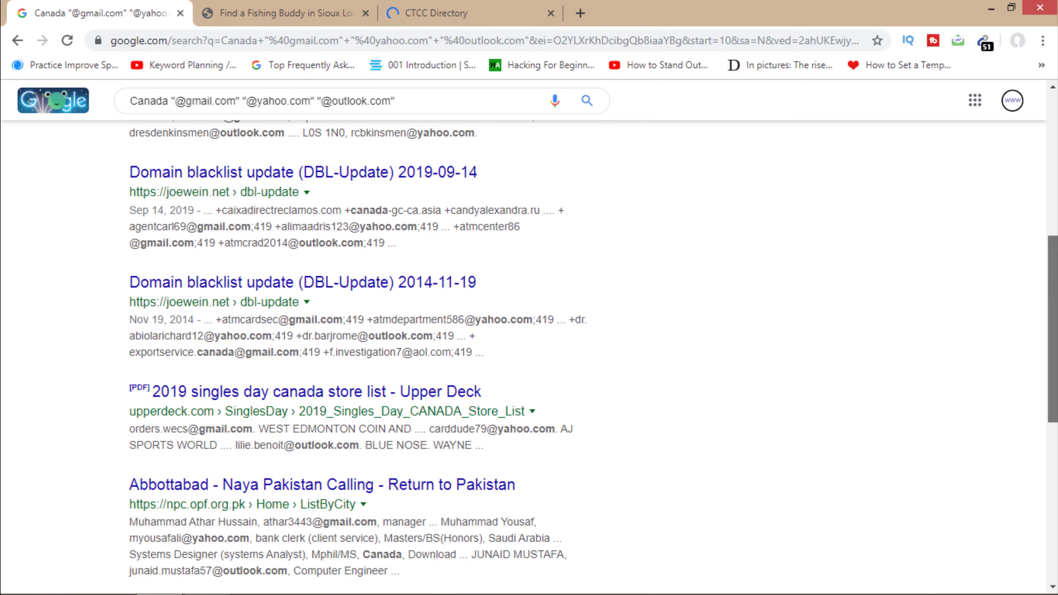
{"action": "scroll", "coordinate": [1051, 492], "scroll_direction": "down", "scroll_amount": 8}
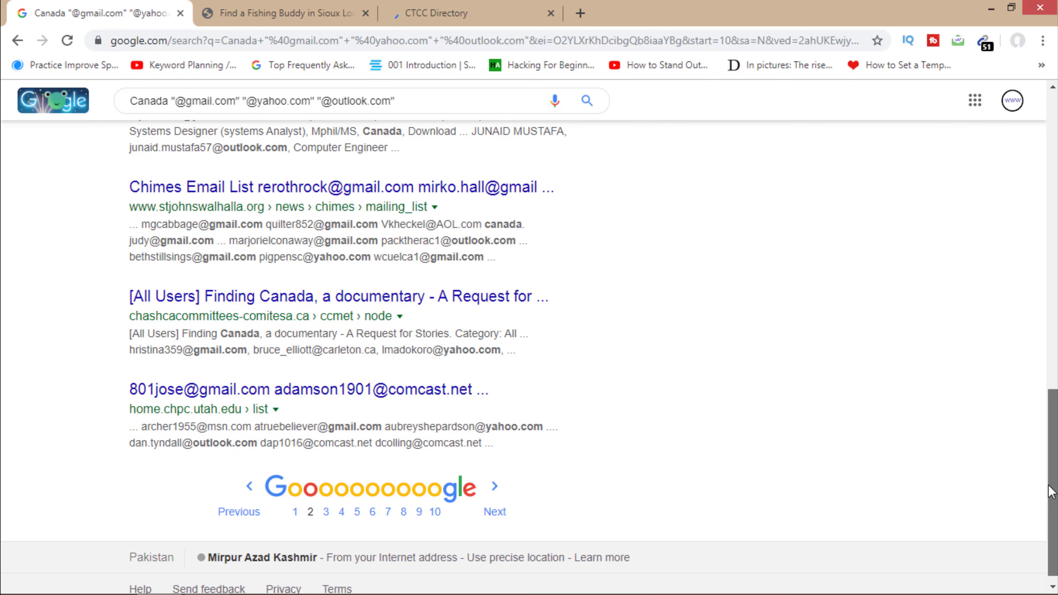
{"action": "left_click_drag", "start_coordinate": [1052, 492], "coordinate": [1051, 196]}
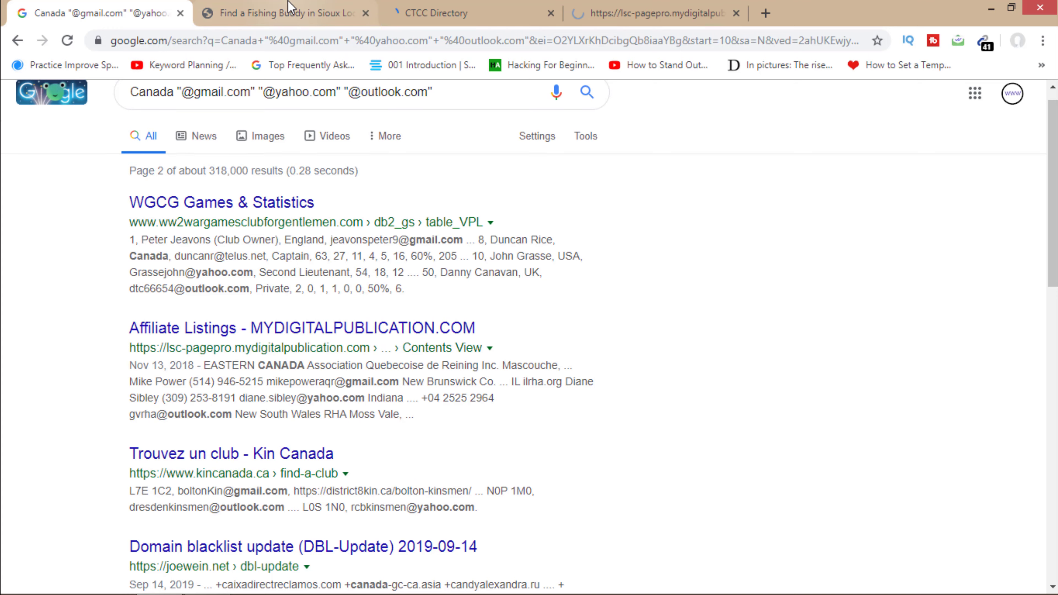
{"action": "left_click", "coordinate": [292, 13]}
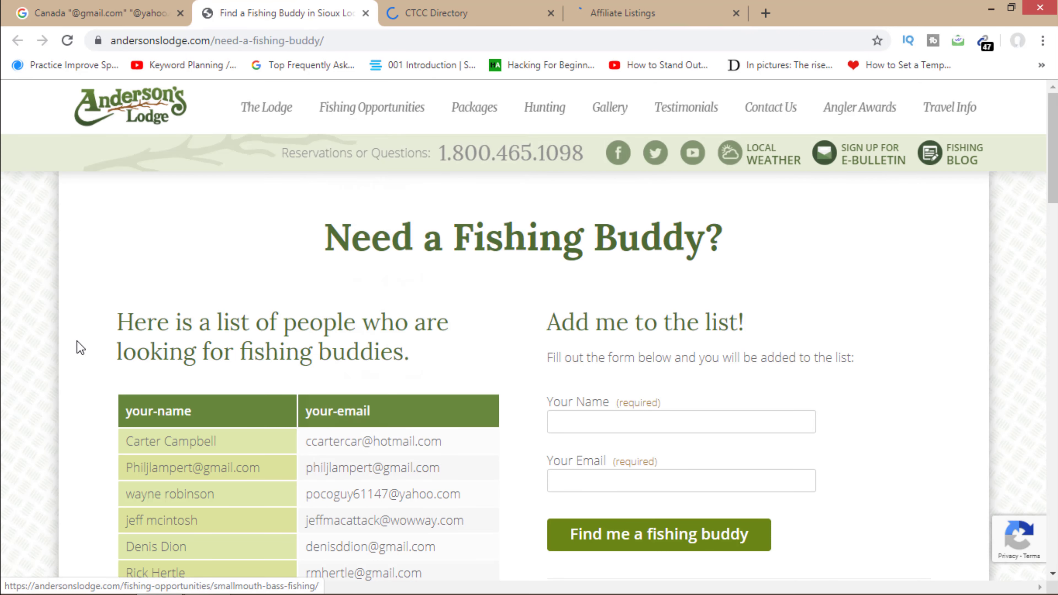
{"action": "left_click_drag", "start_coordinate": [1053, 146], "coordinate": [1052, 440]}
{"action": "scroll", "coordinate": [1053, 440], "scroll_direction": "up", "scroll_amount": 20}
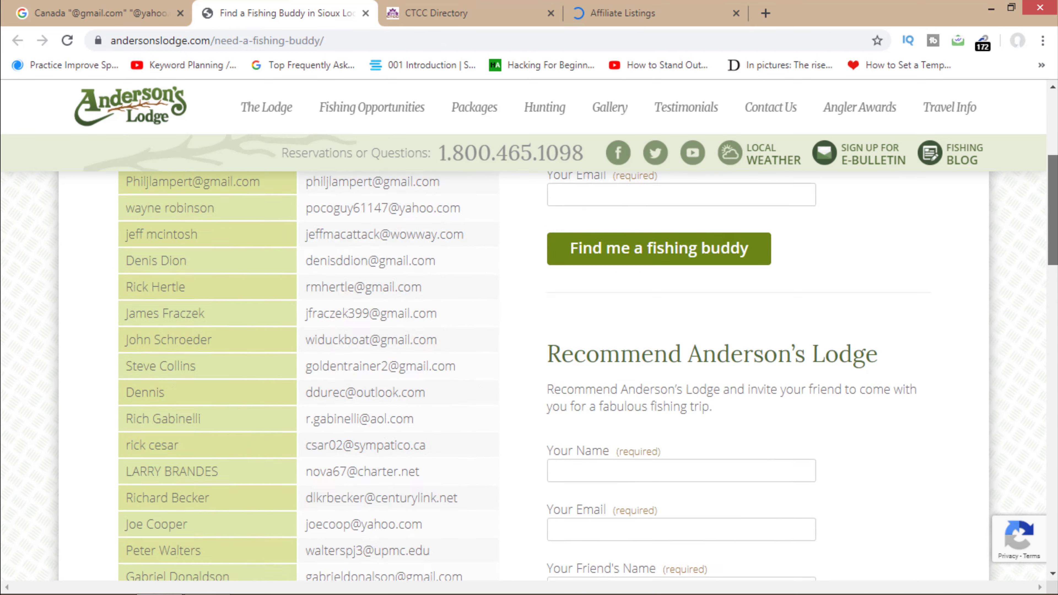
{"action": "scroll", "coordinate": [322, 417], "scroll_direction": "up", "scroll_amount": 1}
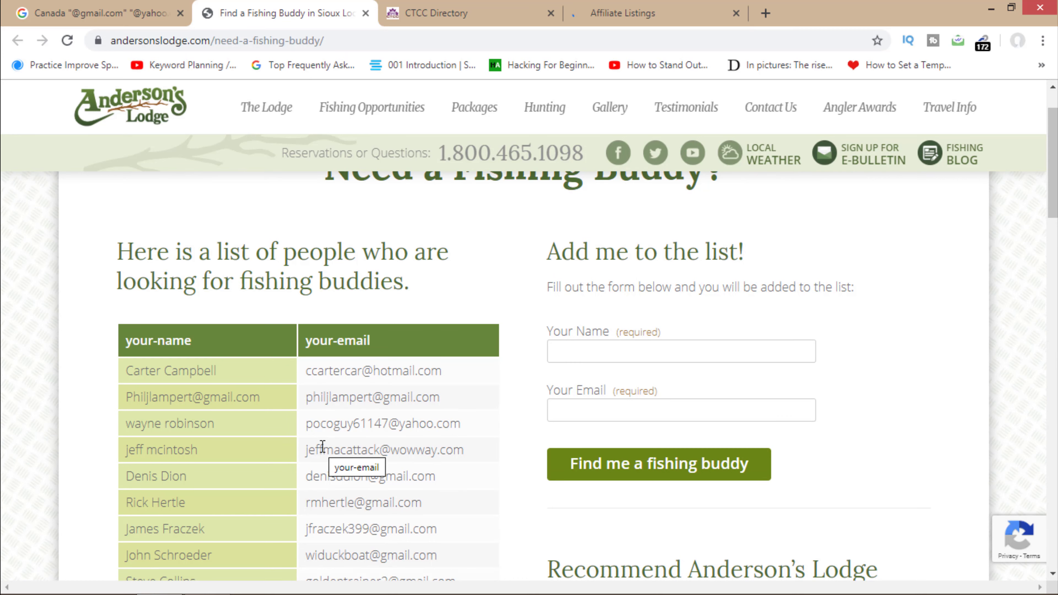
{"action": "left_click_drag", "start_coordinate": [307, 396], "coordinate": [447, 404]}
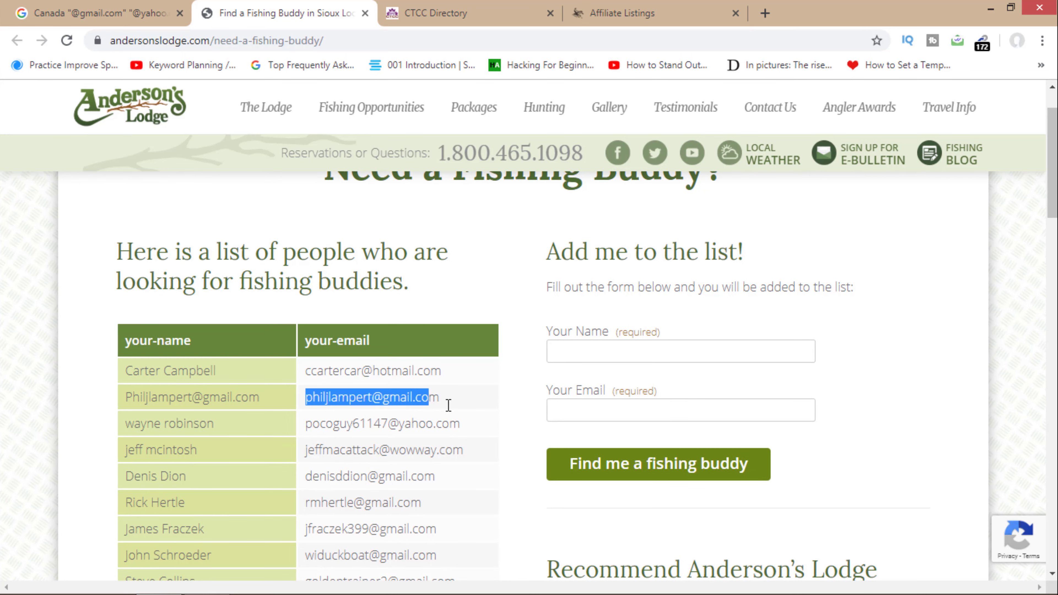
{"action": "left_click", "coordinate": [465, 413]}
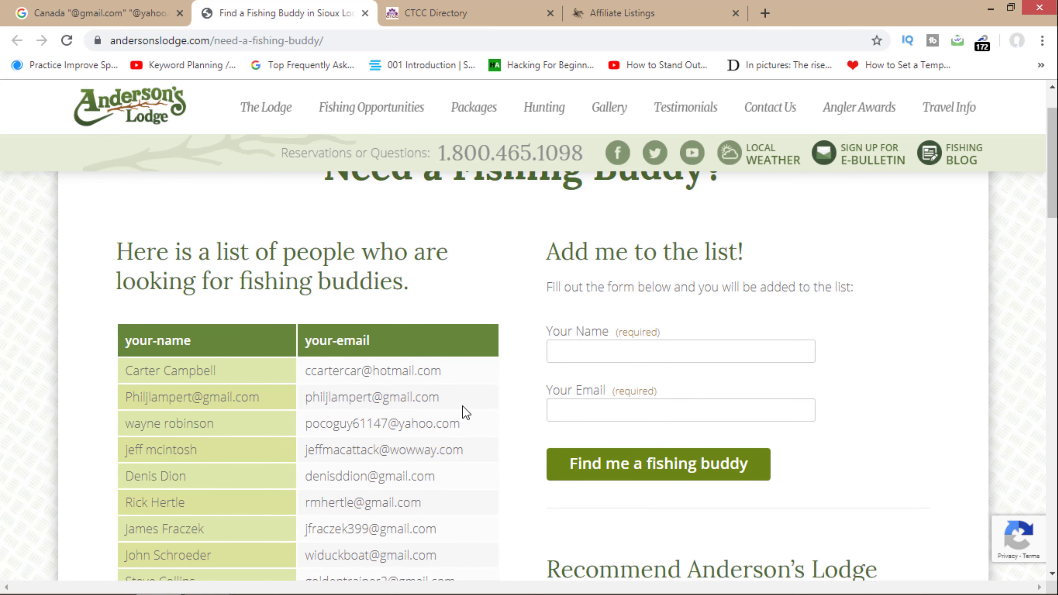
Copy all 172 email addresses Email Extractor found on the fishing-buddy page.
{"action": "left_click", "coordinate": [987, 46]}
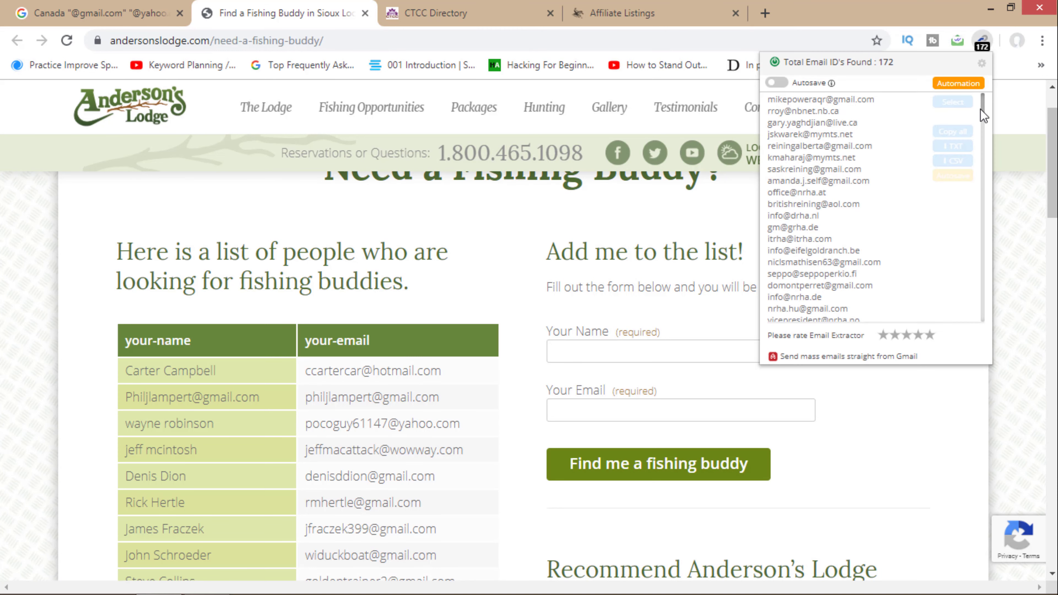
{"action": "left_click_drag", "start_coordinate": [983, 131], "coordinate": [980, 102]}
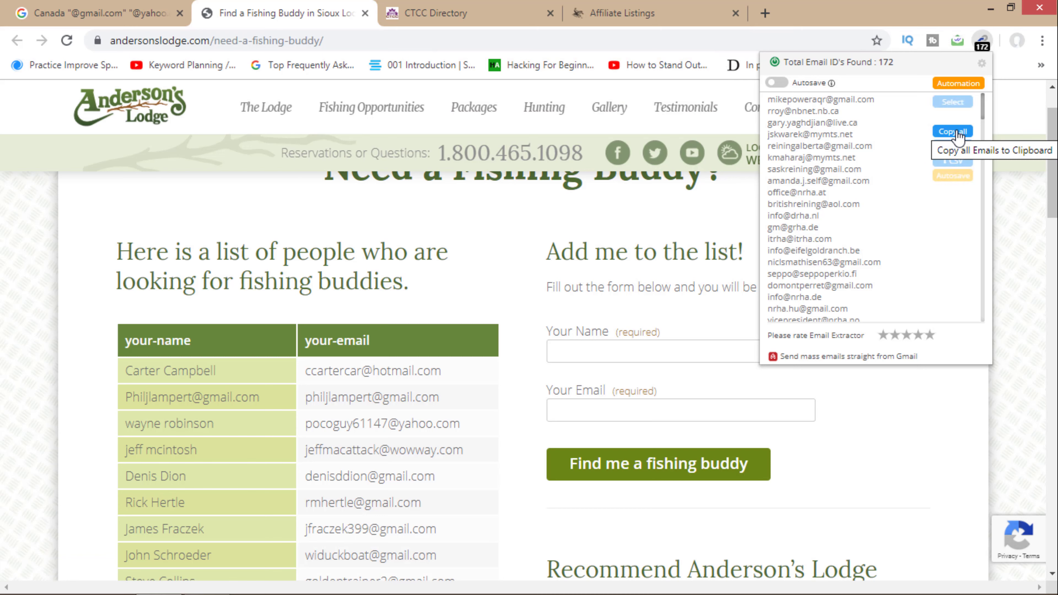
{"action": "left_click", "coordinate": [958, 135]}
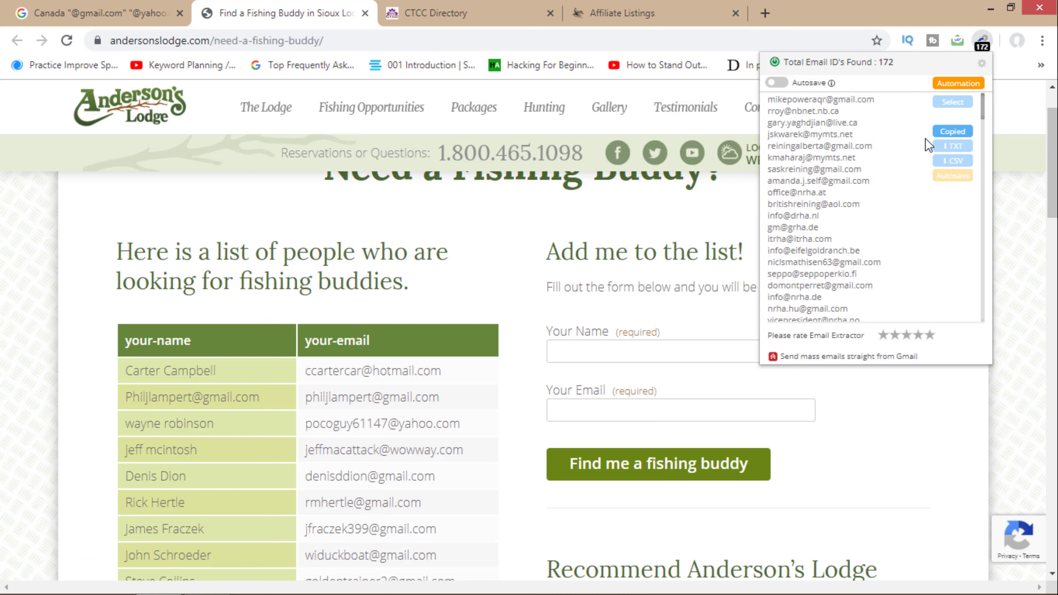
Create a desktop text file named New Text Document and open it in Notepad.
{"action": "left_click", "coordinate": [1001, 7]}
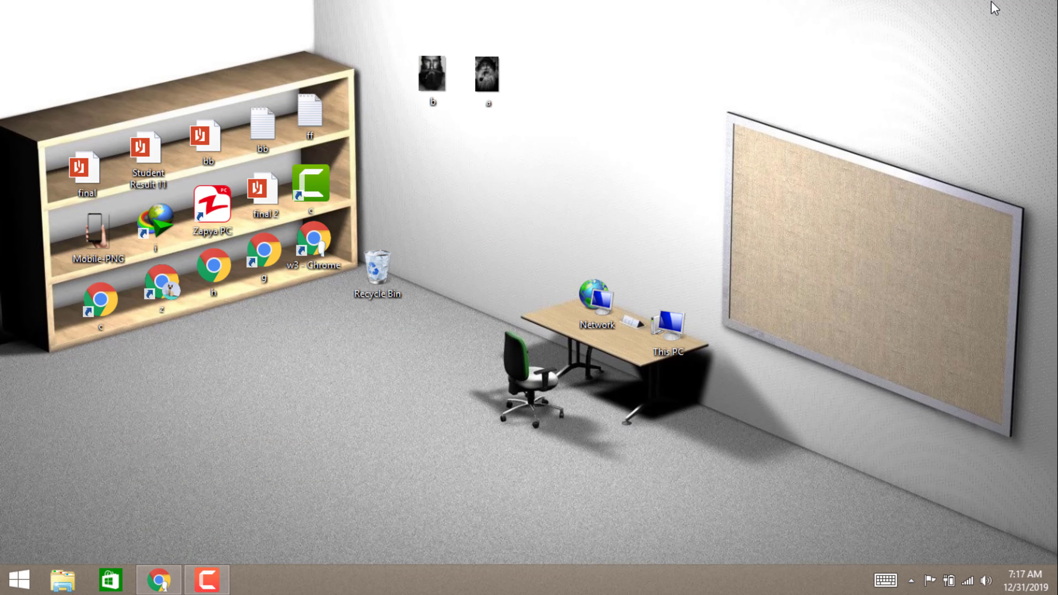
{"action": "right_click", "coordinate": [618, 160]}
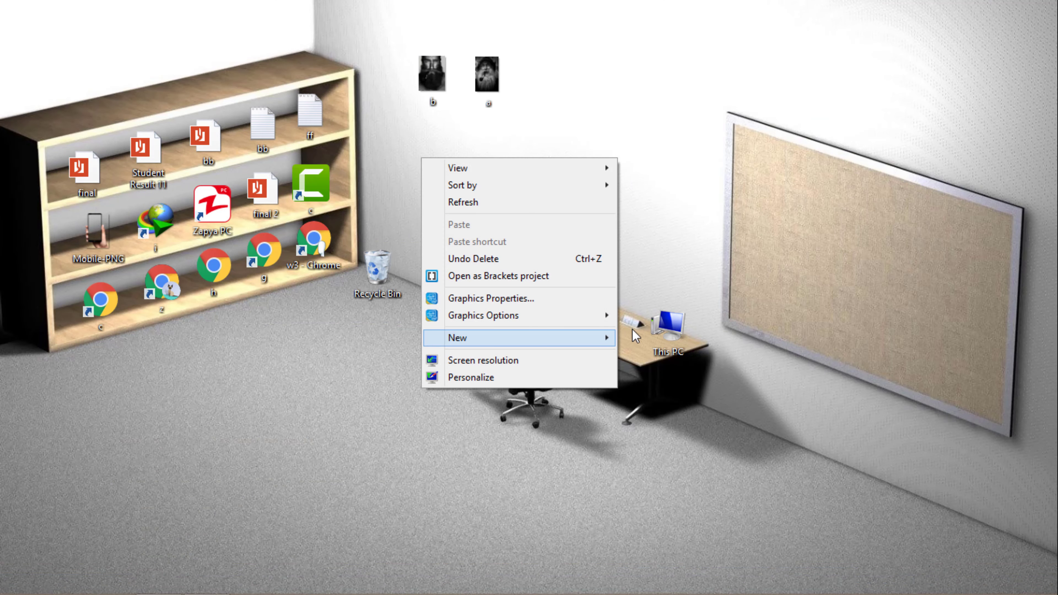
{"action": "mouse_move", "coordinate": [587, 344]}
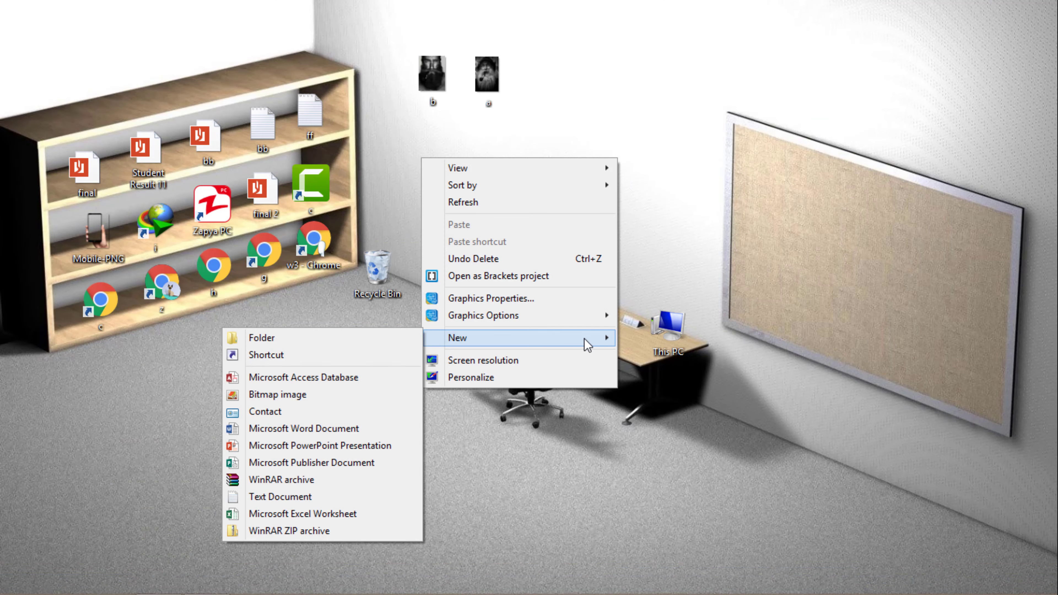
{"action": "left_click", "coordinate": [327, 498]}
{"action": "key", "text": "Return"}
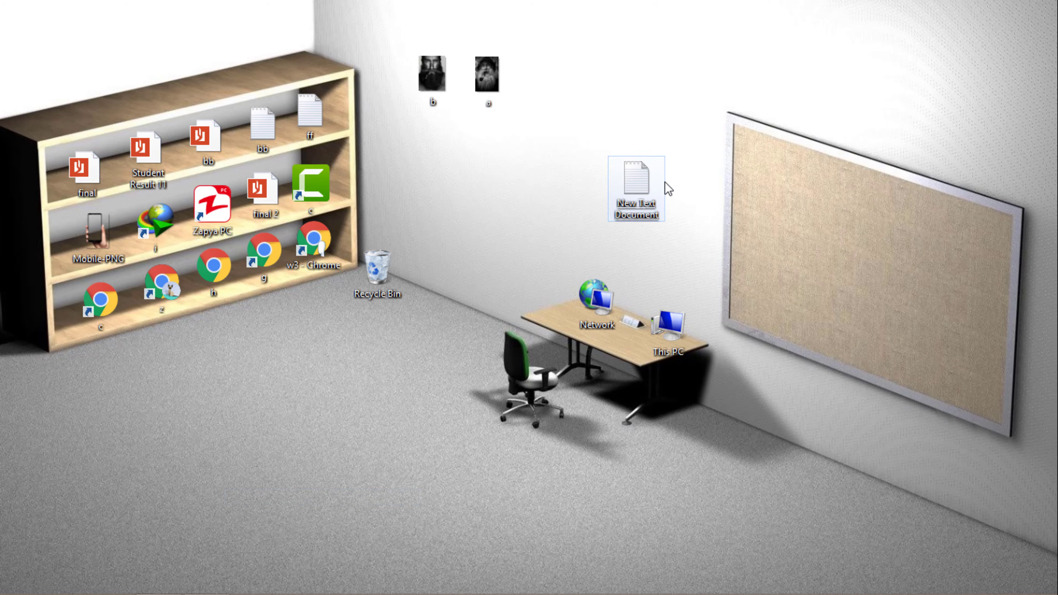
{"action": "key", "text": "Return"}
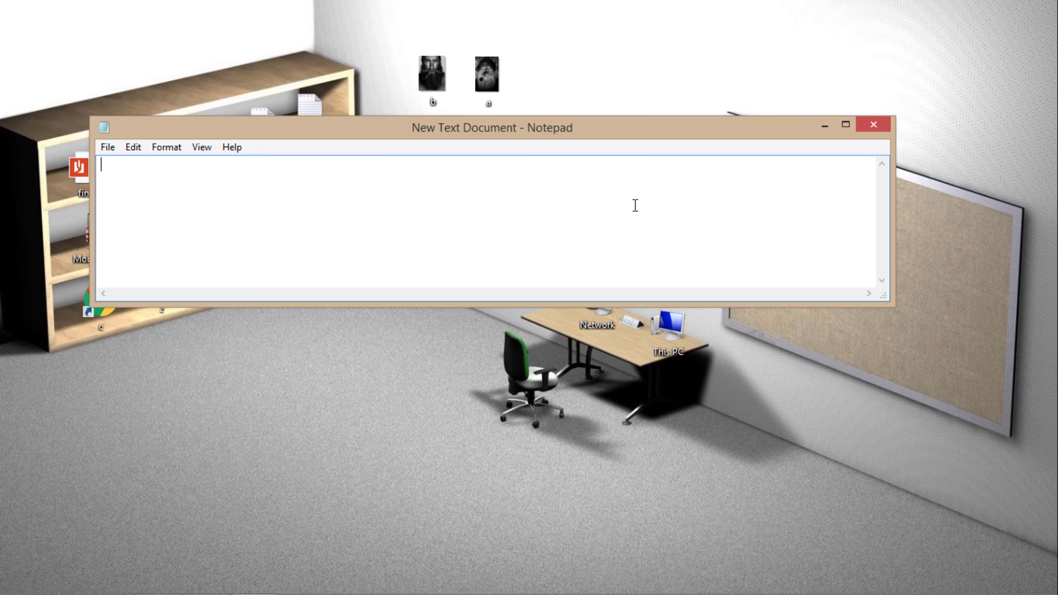
Paste the copied email addresses into the document and minimize Notepad.
{"action": "key", "text": "ctrl+v"}
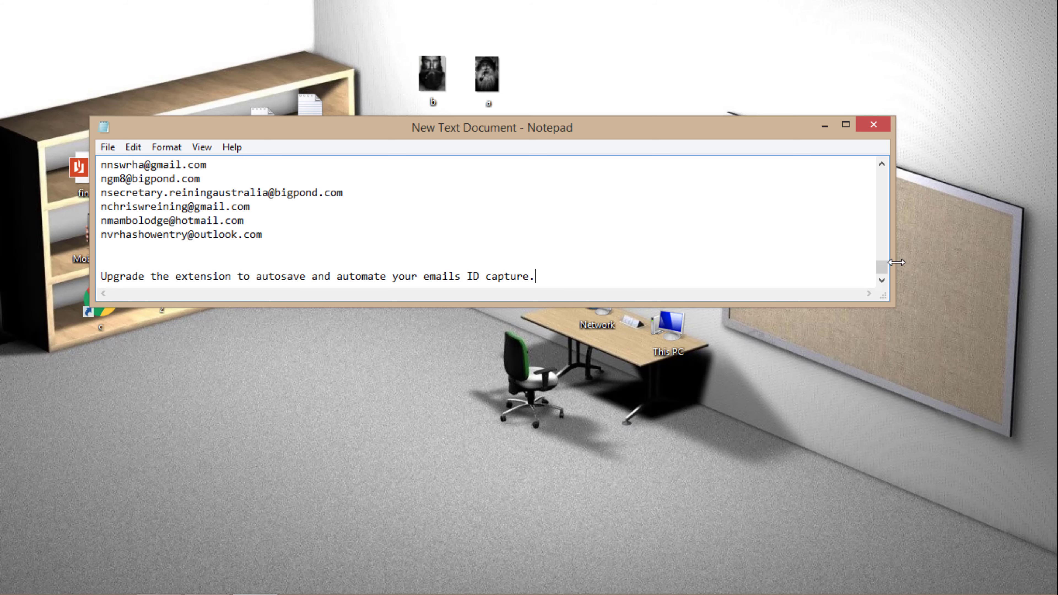
{"action": "left_click_drag", "start_coordinate": [883, 269], "coordinate": [880, 171]}
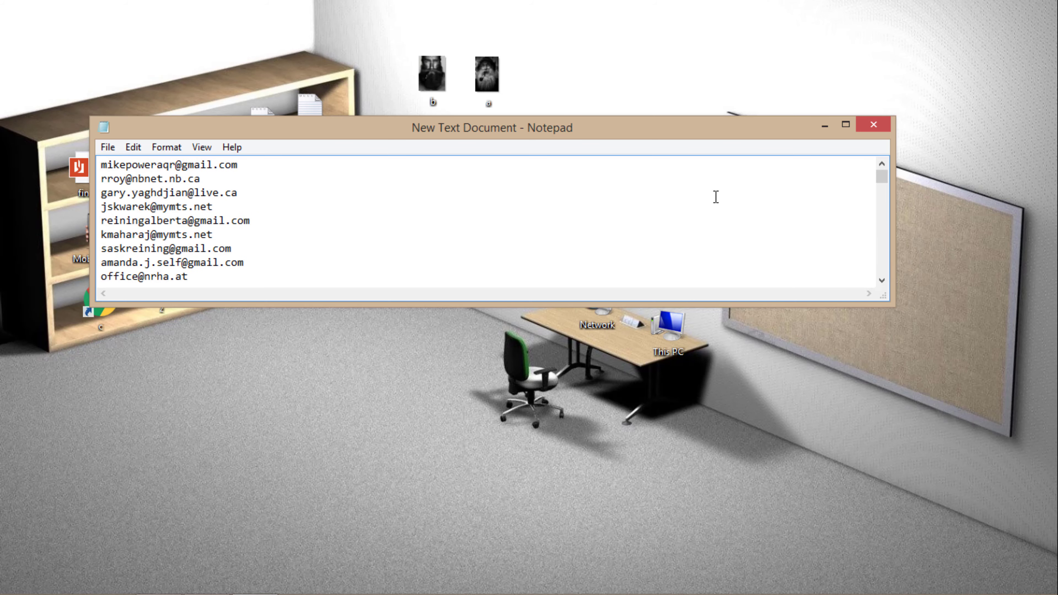
{"action": "left_click", "coordinate": [825, 125]}
Copy the 41 email addresses Email Extractor finds on the CTCC Directory Real Estate page.
{"action": "mouse_move", "coordinate": [194, 587]}
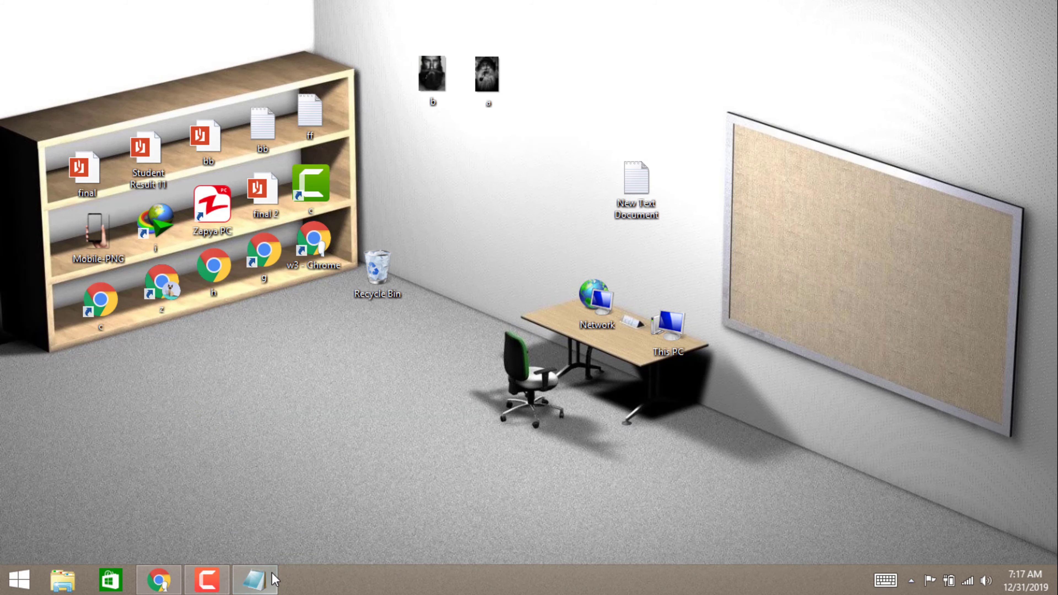
{"action": "left_click", "coordinate": [159, 580]}
{"action": "left_click", "coordinate": [439, 12]}
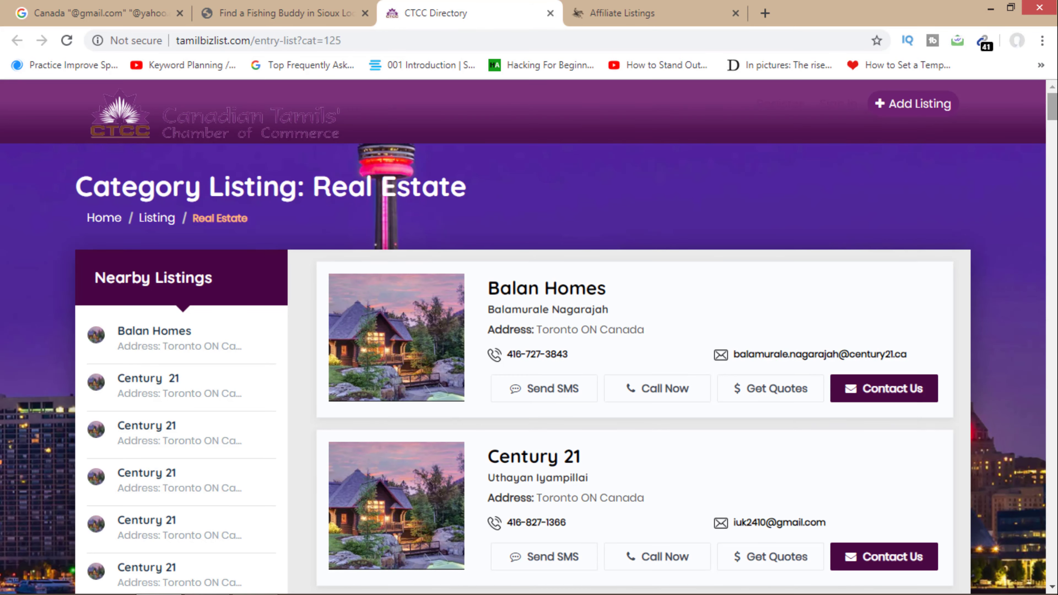
{"action": "mouse_move", "coordinate": [1054, 117]}
{"action": "left_mouse_down"}
{"action": "mouse_move", "coordinate": [1054, 135]}
{"action": "mouse_move", "coordinate": [1053, 119]}
{"action": "left_mouse_up"}
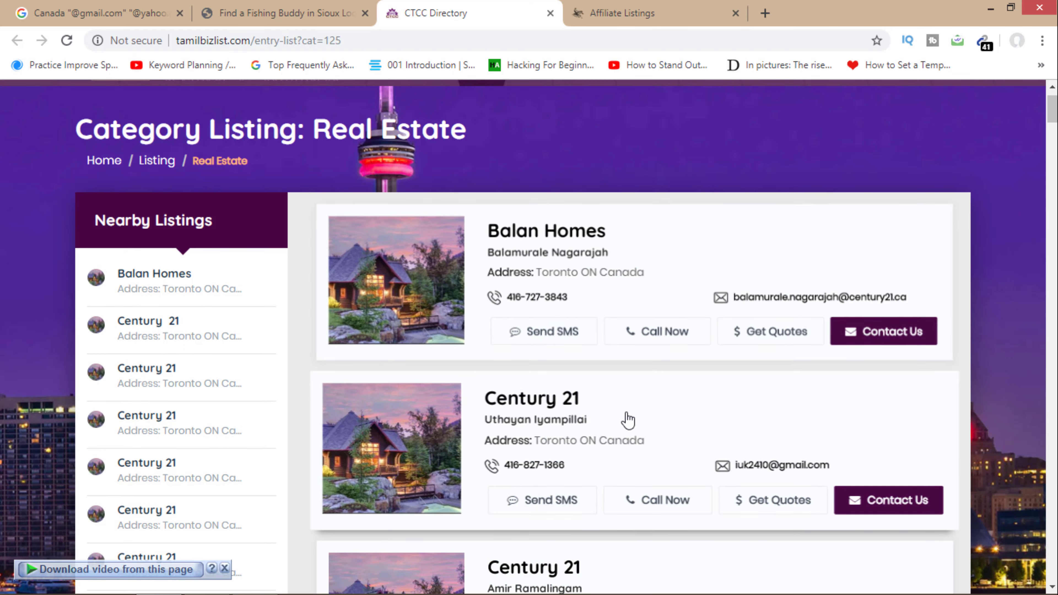
{"action": "left_click_drag", "start_coordinate": [1054, 114], "coordinate": [1055, 151]}
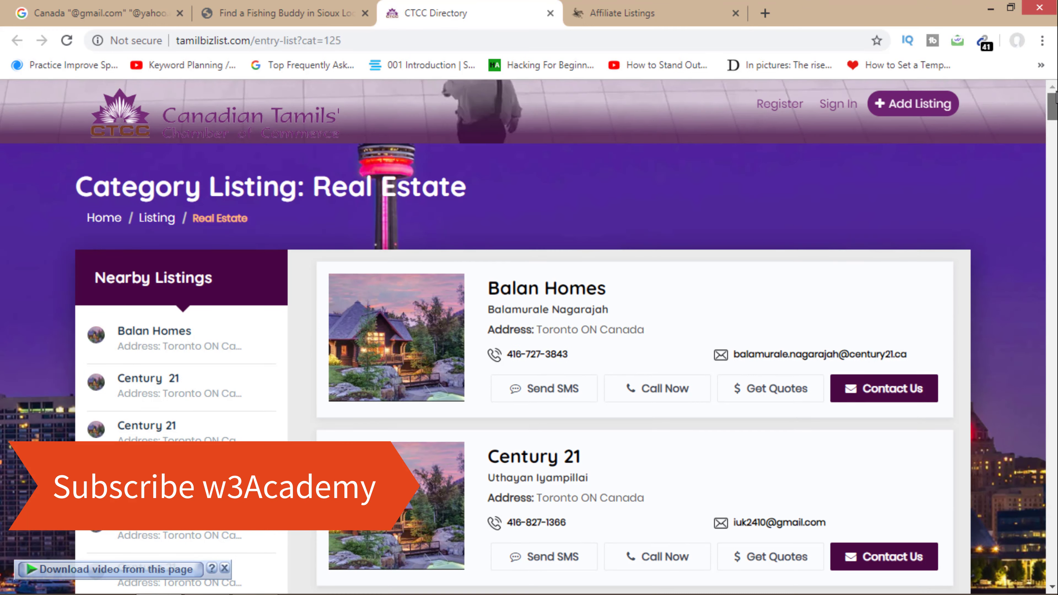
{"action": "left_click", "coordinate": [984, 42]}
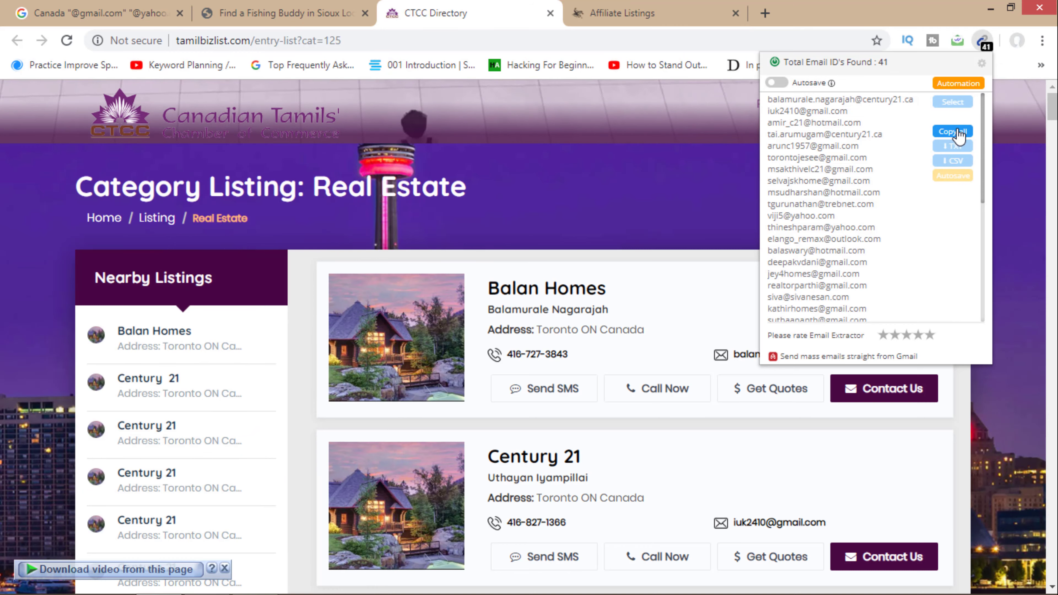
{"action": "left_click", "coordinate": [953, 132]}
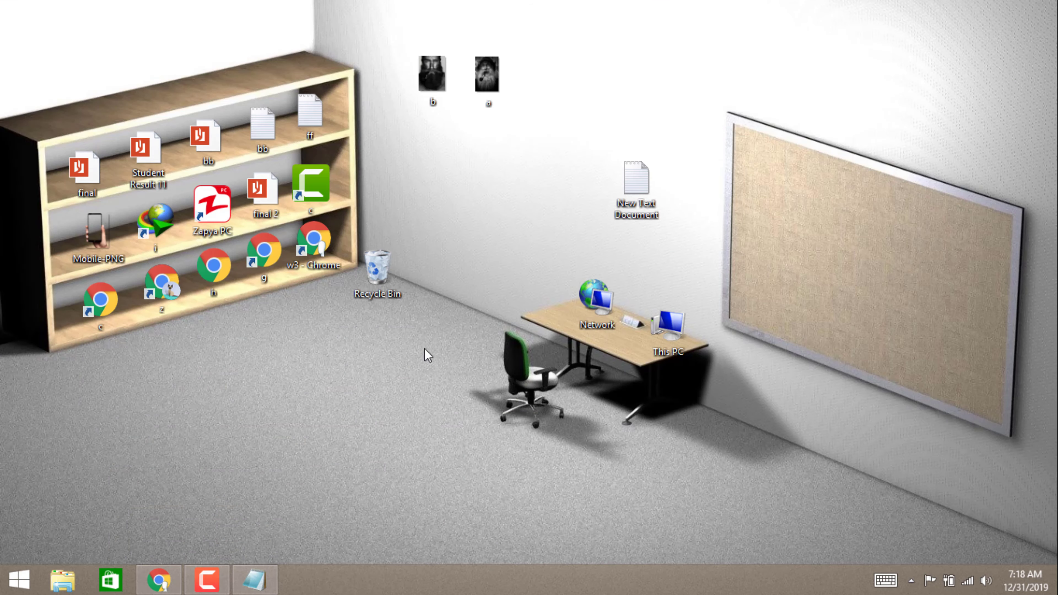
Scroll New Text Document to the end of its email list, then return to Chrome's CTCC Directory page.
{"action": "left_click", "coordinate": [255, 579]}
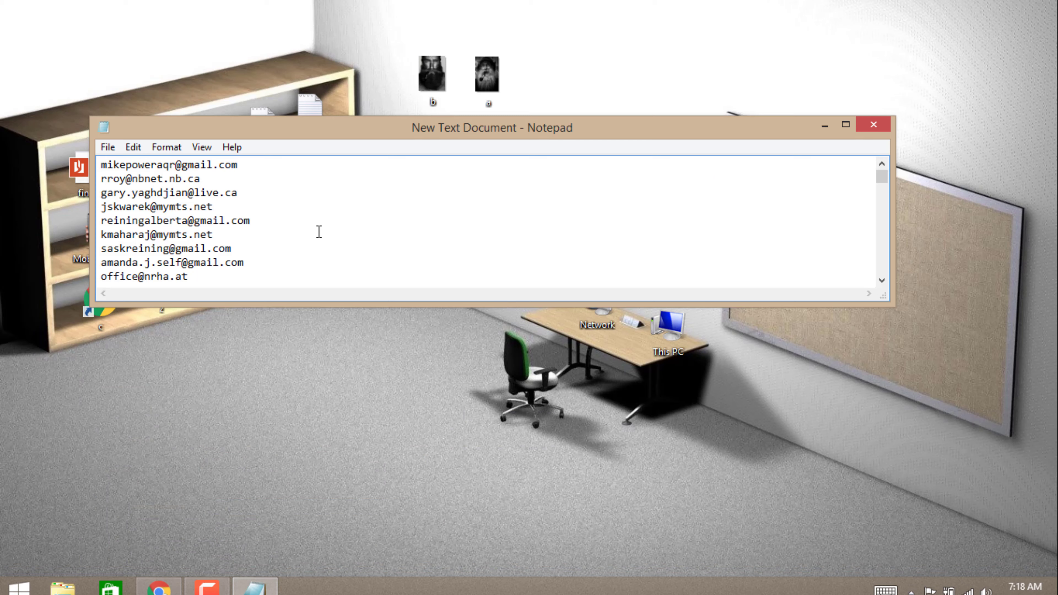
{"action": "left_click_drag", "start_coordinate": [884, 182], "coordinate": [881, 276]}
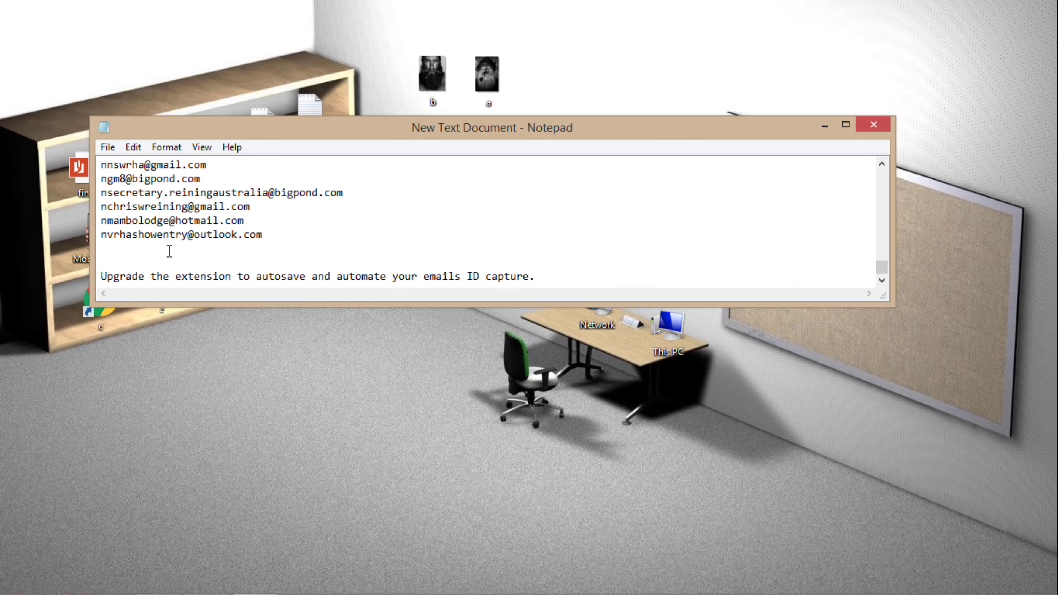
{"action": "left_click", "coordinate": [825, 125]}
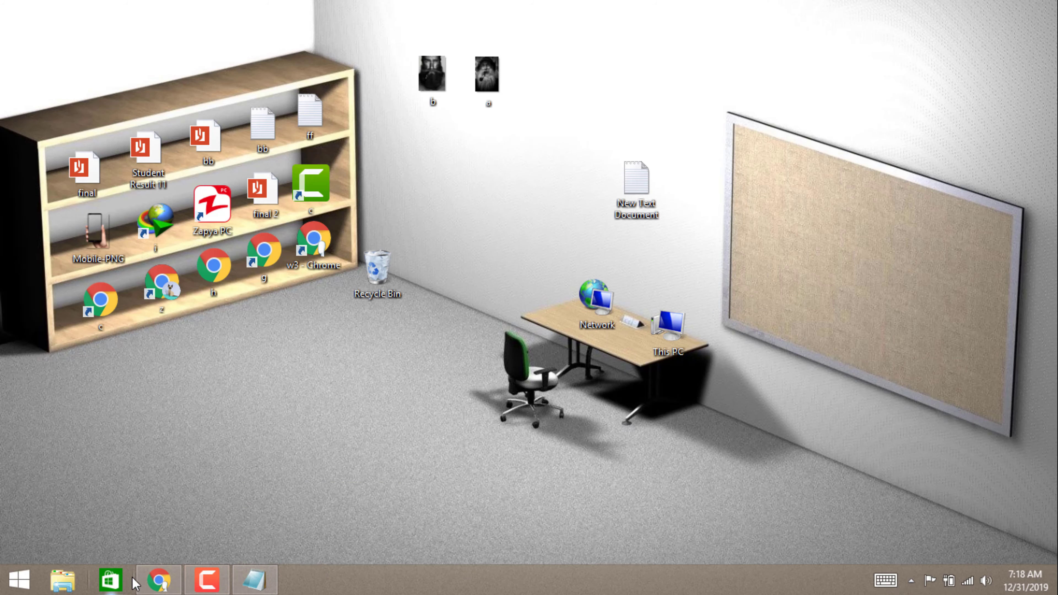
{"action": "left_click", "coordinate": [153, 588]}
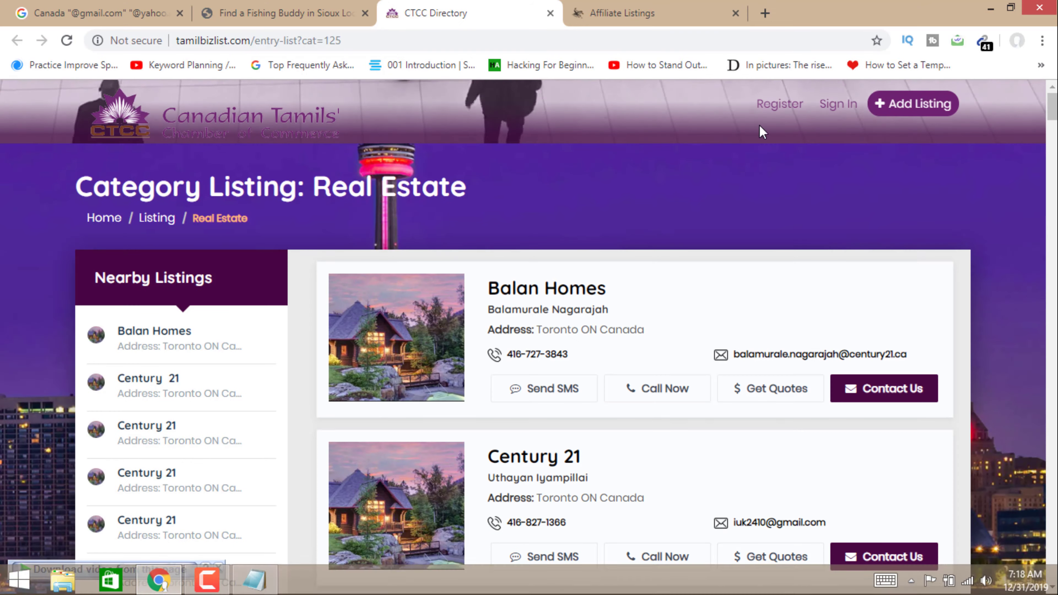
Review the emails Email Extractor lists for the REINER Affiliate Listings page, then minimize Chrome.
{"action": "left_click", "coordinate": [1055, 129]}
{"action": "left_click", "coordinate": [626, 6]}
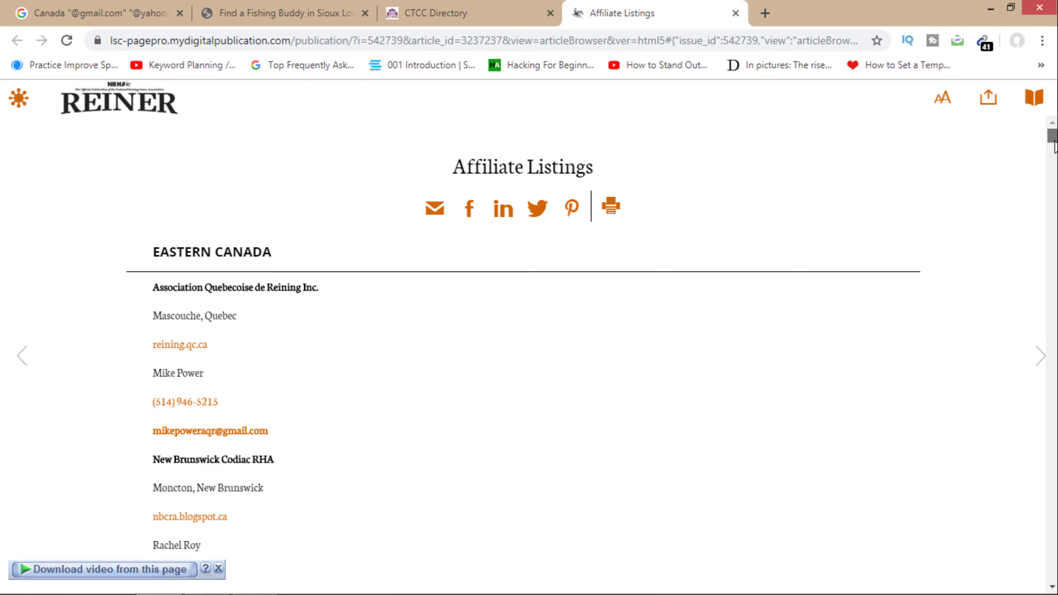
{"action": "left_click_drag", "start_coordinate": [1054, 143], "coordinate": [1055, 218]}
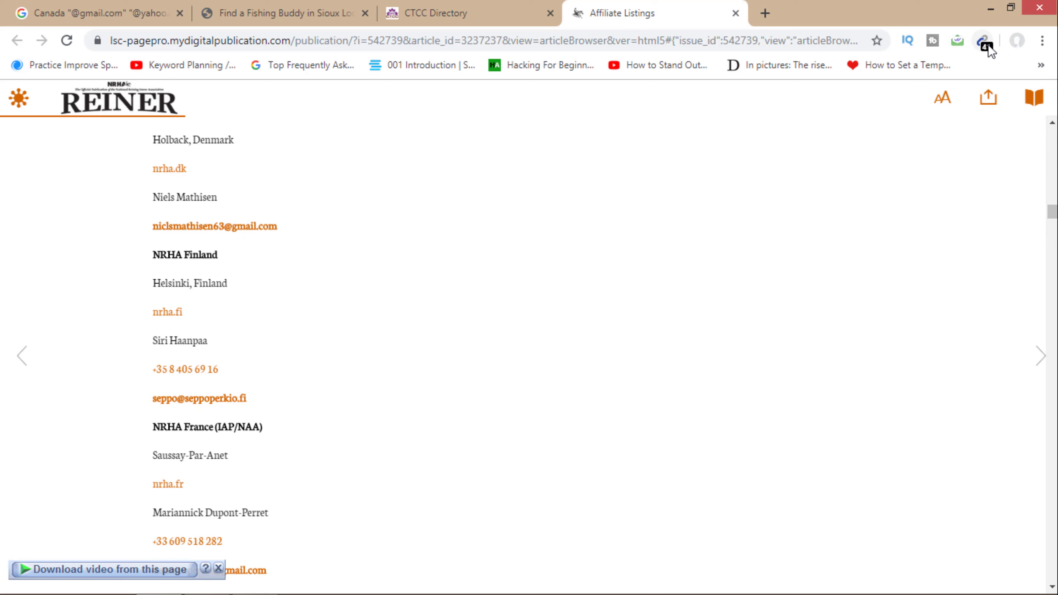
{"action": "left_click", "coordinate": [983, 42]}
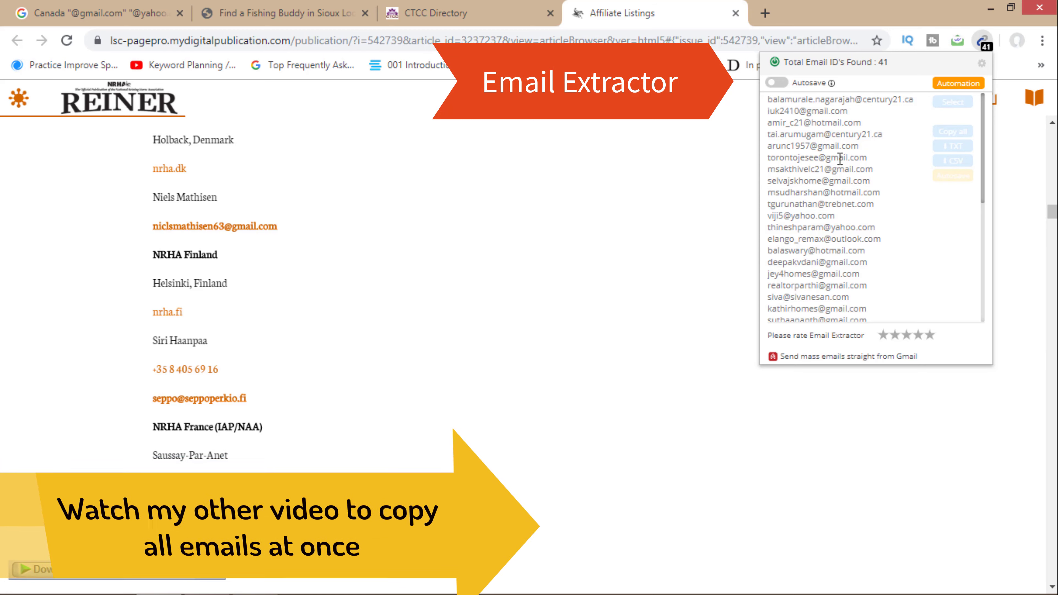
{"action": "scroll", "coordinate": [976, 220], "scroll_direction": "down", "scroll_amount": 4}
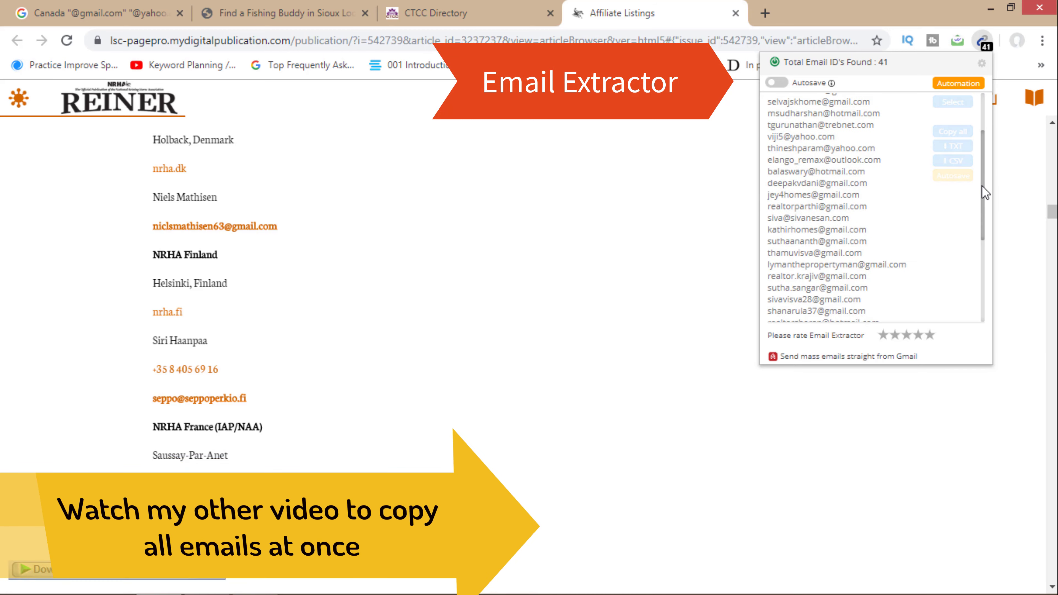
{"action": "left_click_drag", "start_coordinate": [983, 219], "coordinate": [985, 177]}
{"action": "scroll", "coordinate": [979, 175], "scroll_direction": "up", "scroll_amount": 2}
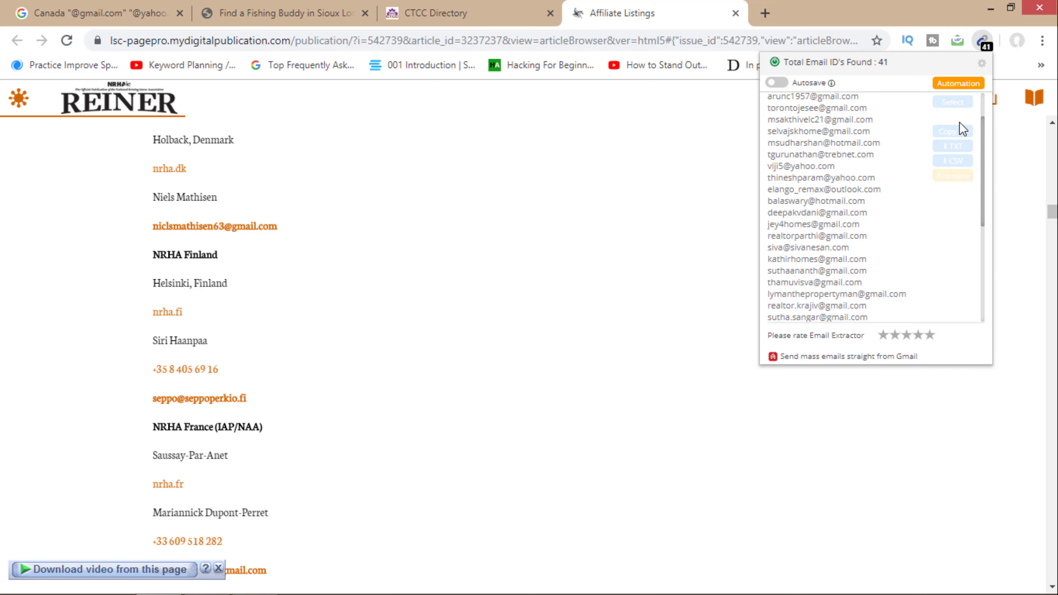
{"action": "left_click", "coordinate": [991, 10]}
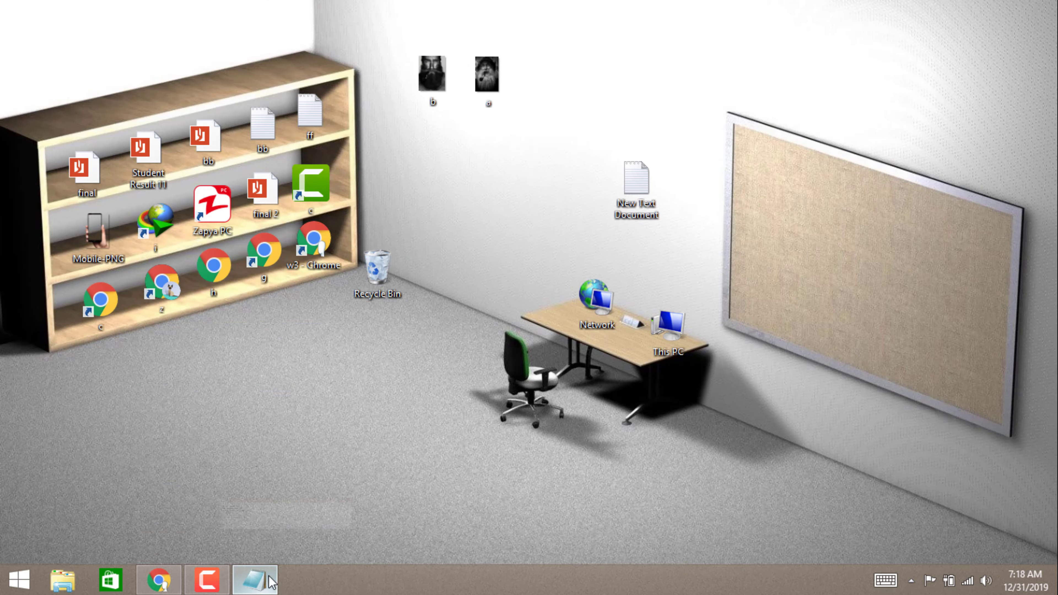
Scroll through the New Text Document email list in Notepad, finishing at the top.
{"action": "left_click", "coordinate": [255, 580]}
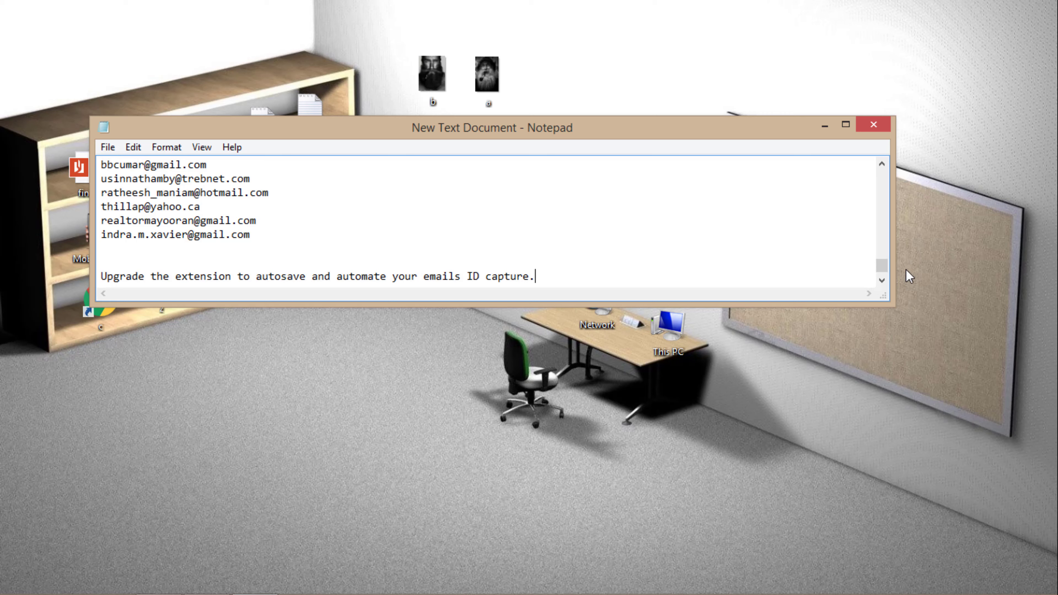
{"action": "left_click_drag", "start_coordinate": [879, 269], "coordinate": [882, 172]}
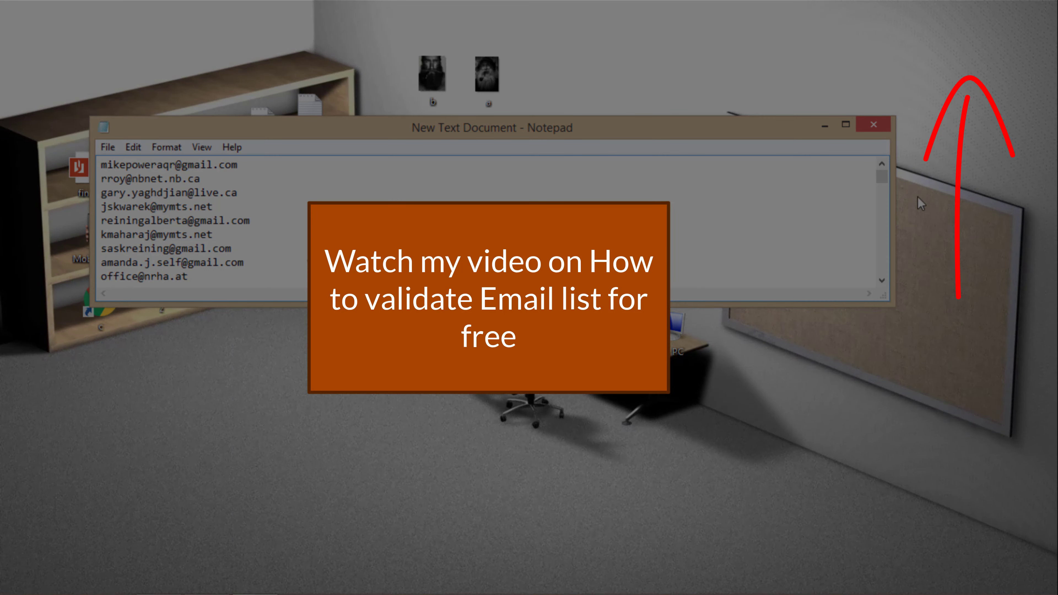
{"action": "left_click_drag", "start_coordinate": [879, 179], "coordinate": [881, 208]}
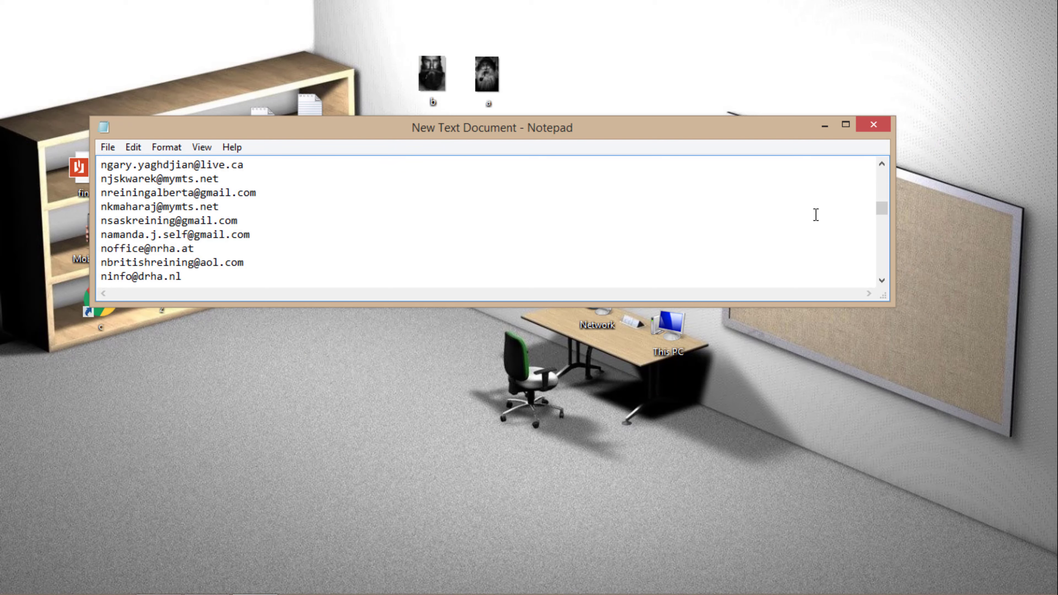
{"action": "left_click_drag", "start_coordinate": [887, 209], "coordinate": [881, 173]}
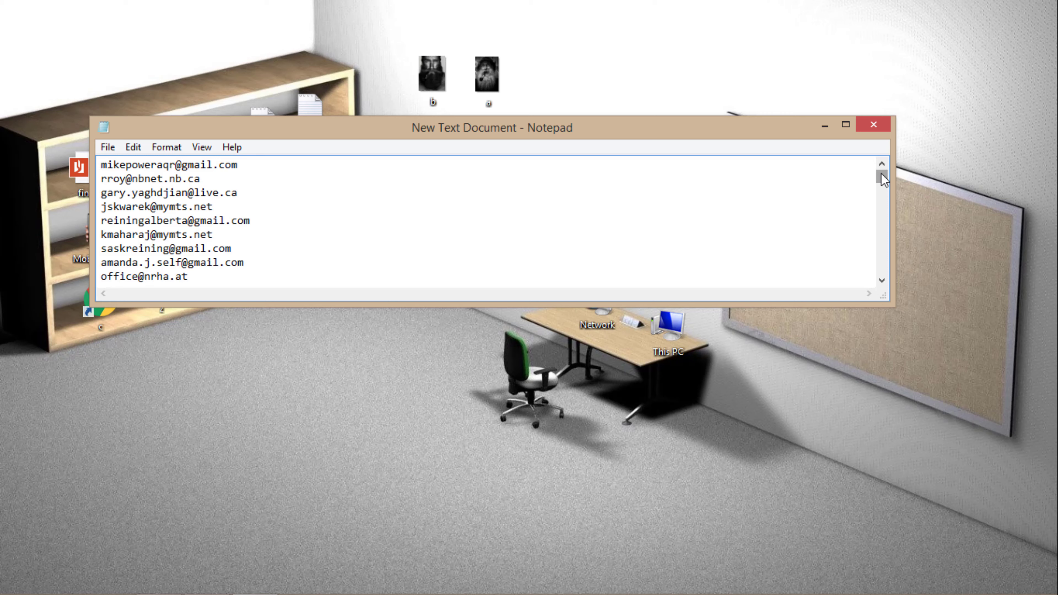
{"action": "left_click_drag", "start_coordinate": [881, 173], "coordinate": [880, 201]}
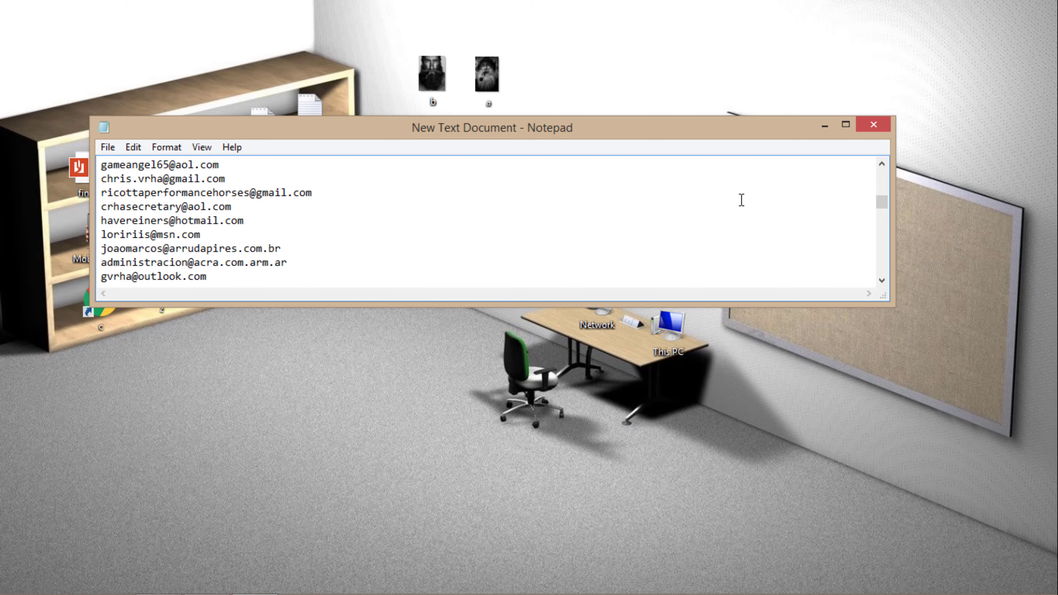
{"action": "left_click_drag", "start_coordinate": [881, 205], "coordinate": [883, 162]}
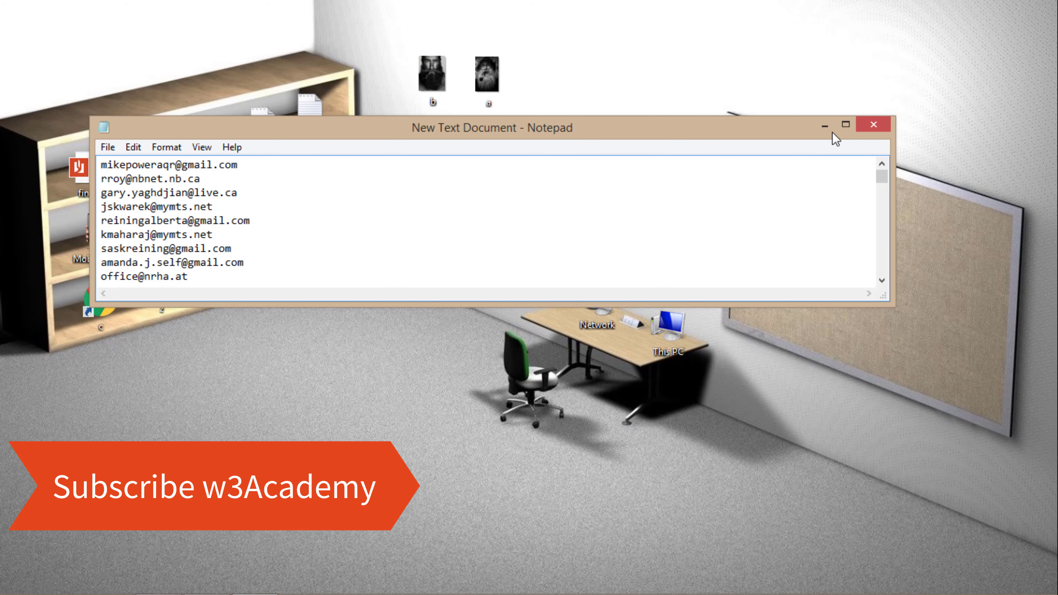
Minimize both Notepad and Chrome to leave only the desktop visible.
{"action": "left_click", "coordinate": [825, 127]}
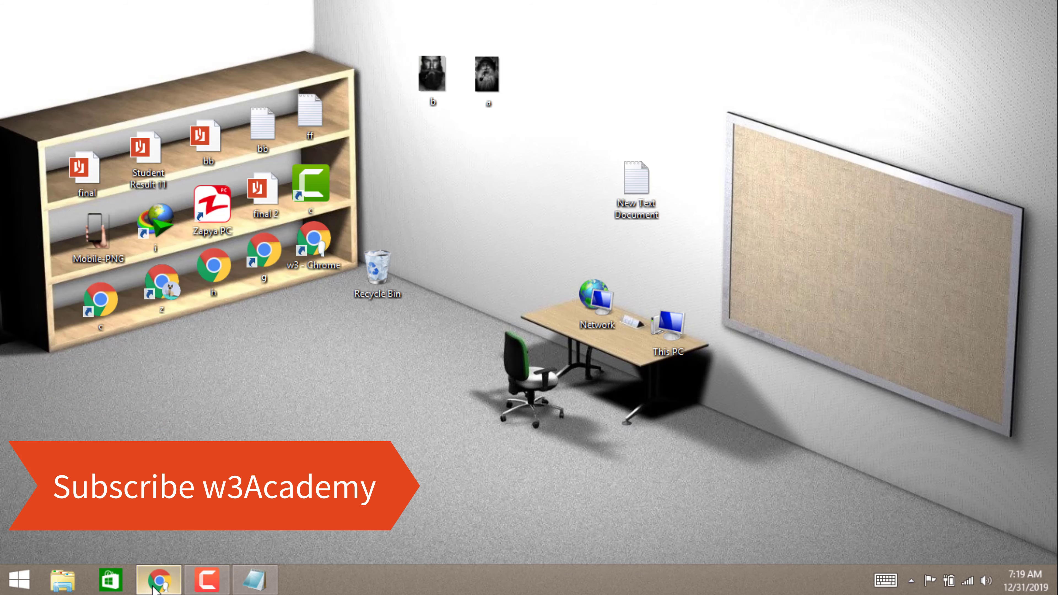
{"action": "left_click", "coordinate": [158, 579]}
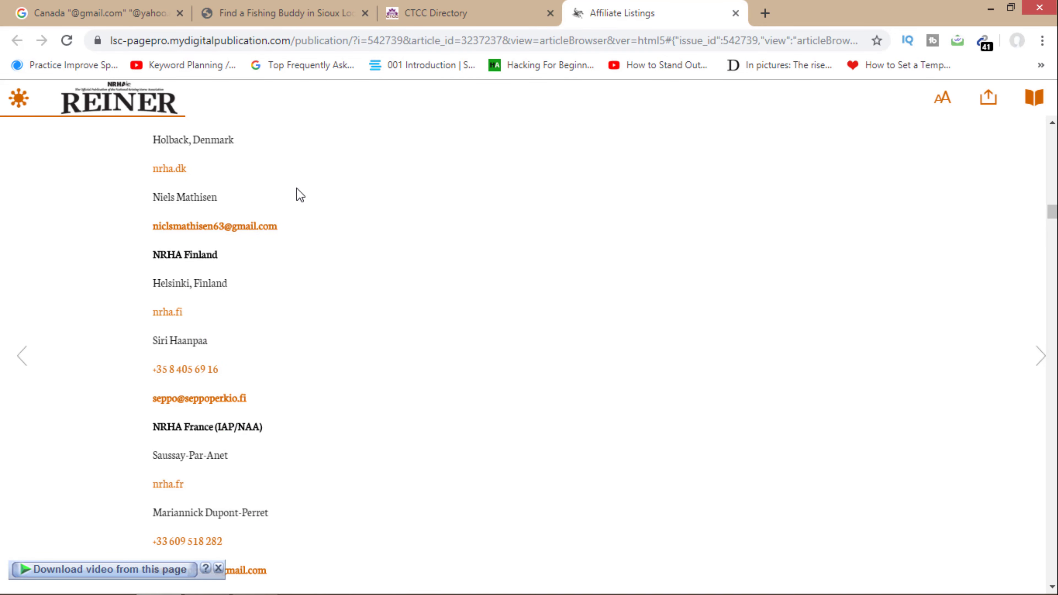
{"action": "left_click", "coordinate": [989, 8]}
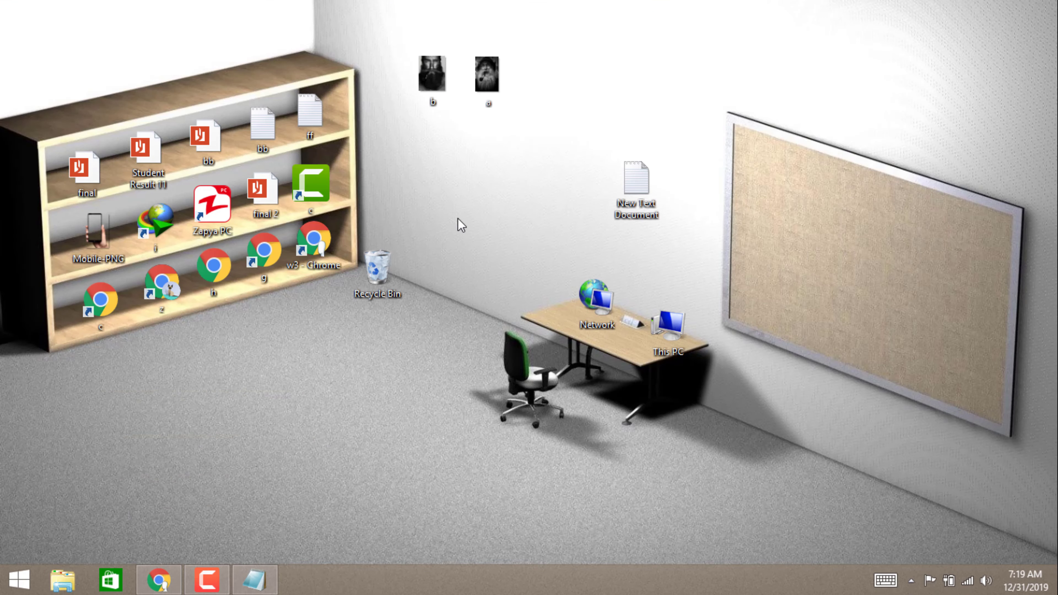